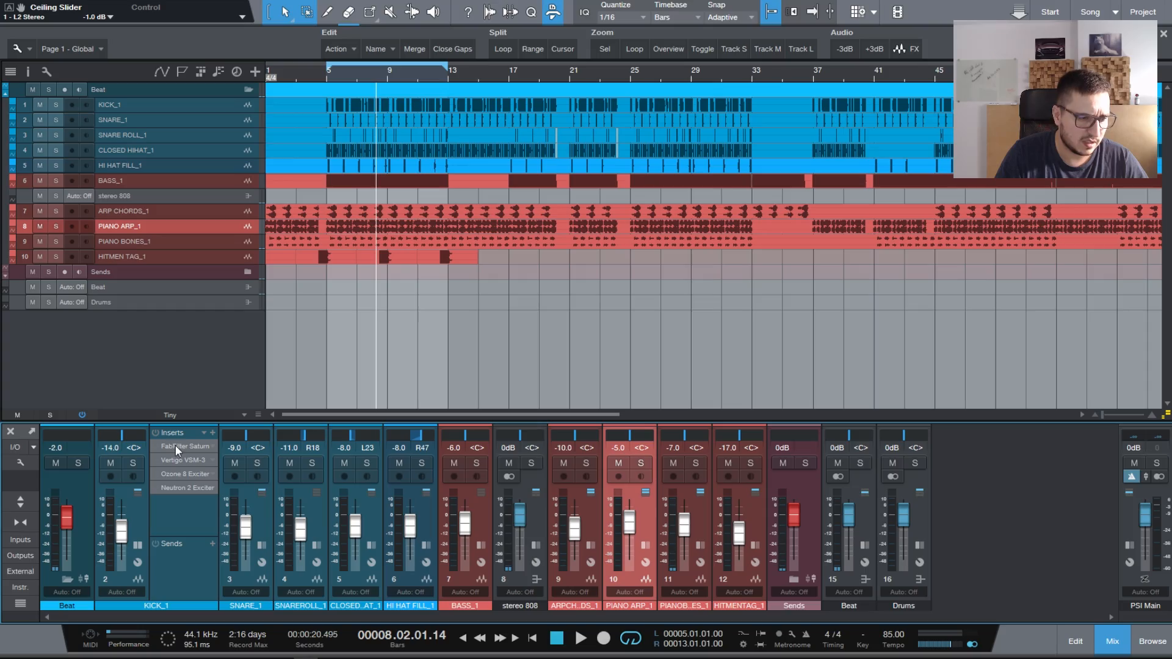
# Step: Look through the saturation inserts on KICK_1: FabFilter Saturn, Vertigo VSM-3, Ozone 8 Exciter and Neutron 2 Exciter
pyautogui.click(176, 444)
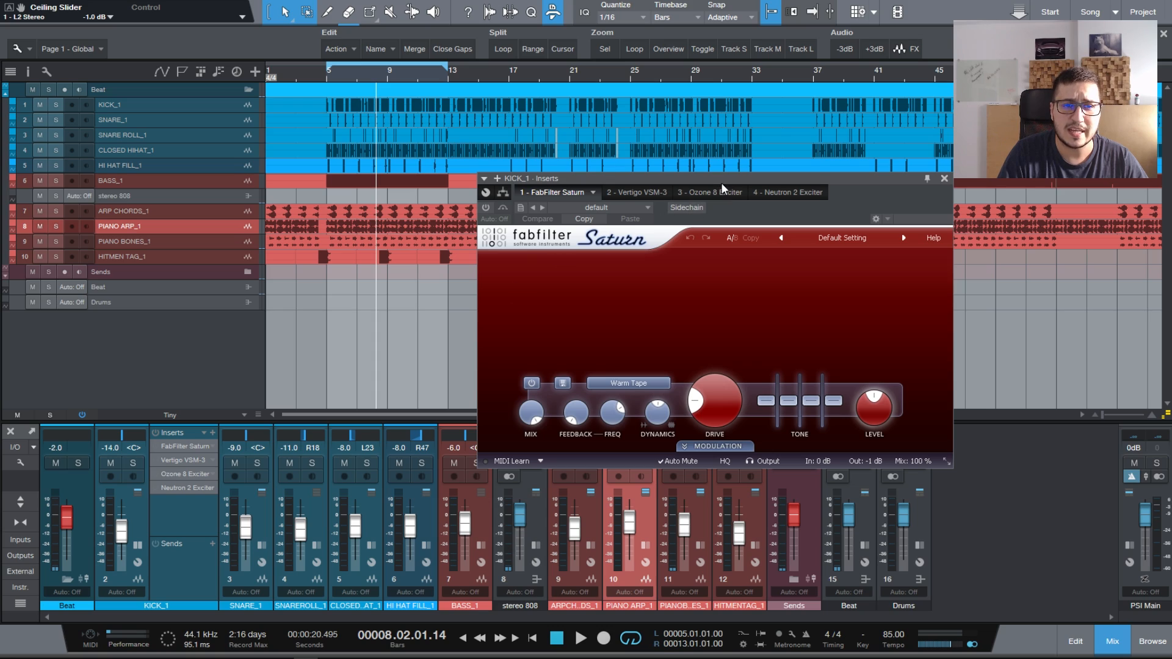
pyautogui.moveTo(721, 183); pyautogui.dragTo(645, 163)
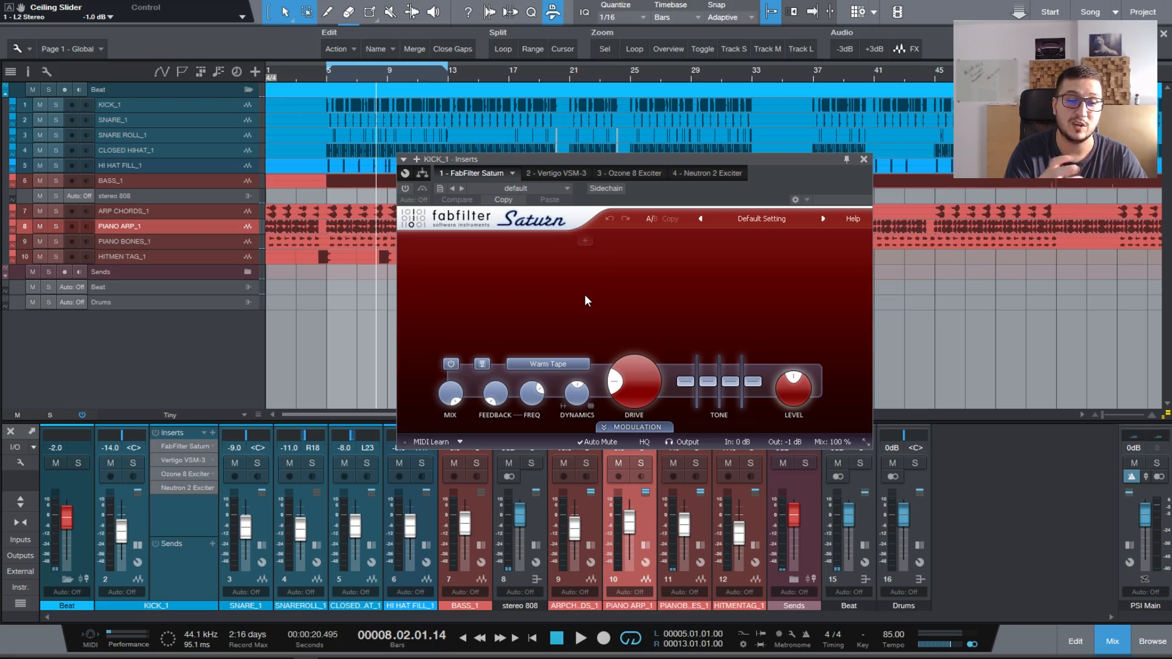
pyautogui.click(650, 428)
pyautogui.click(653, 428)
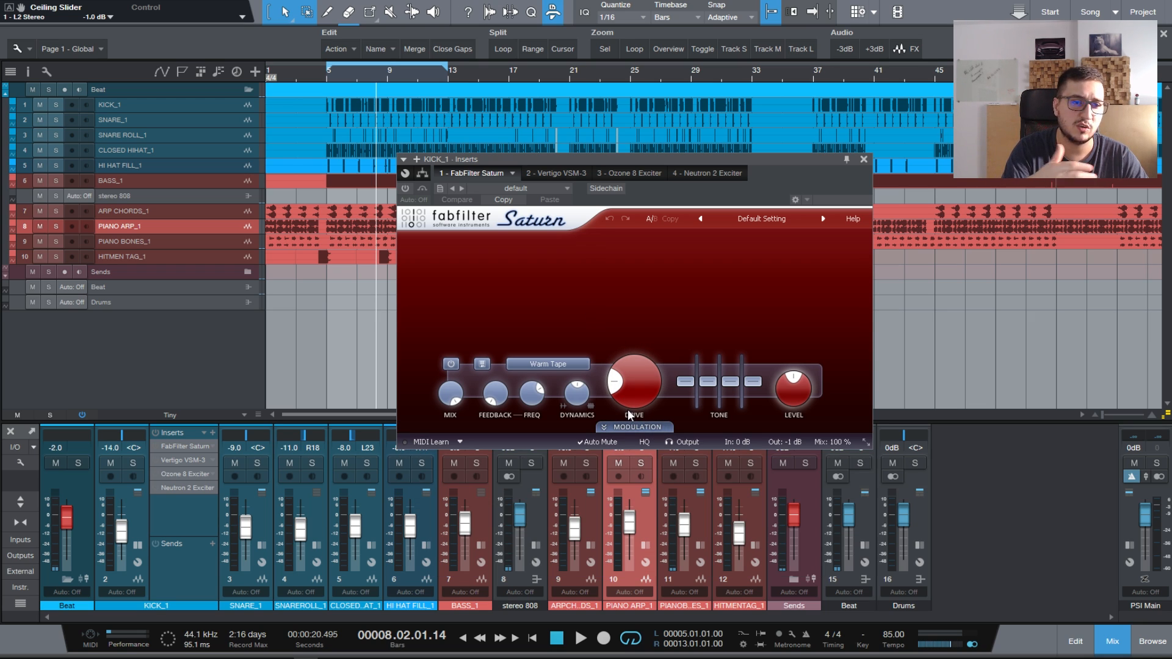
pyautogui.click(560, 174)
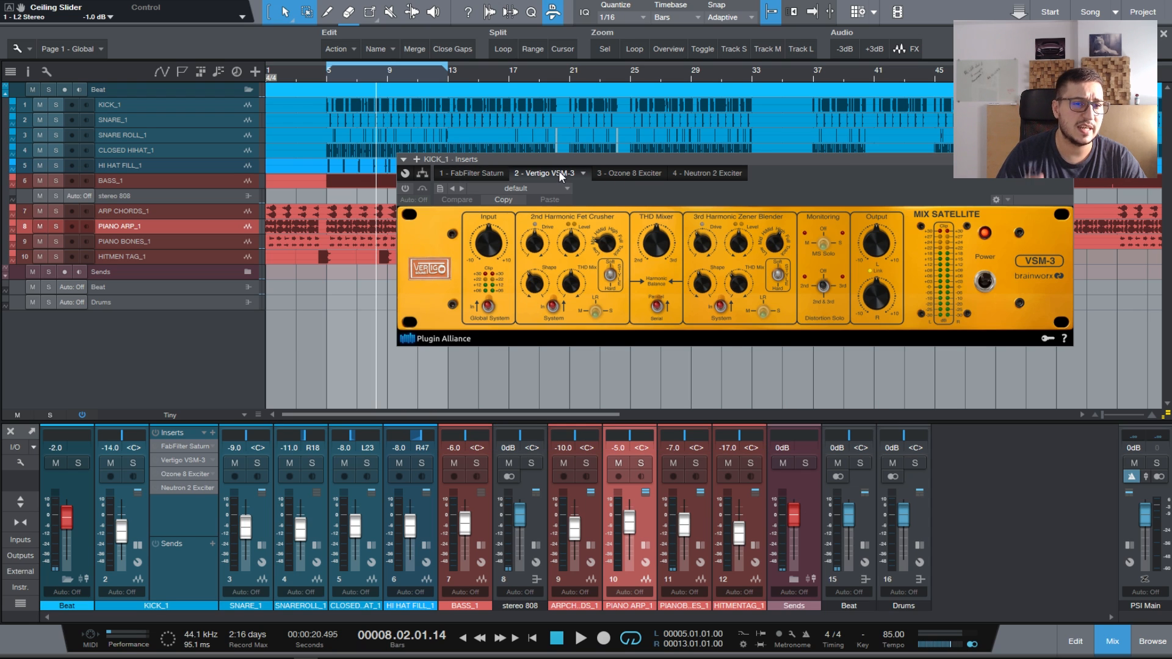
pyautogui.moveTo(683, 164); pyautogui.dragTo(619, 199)
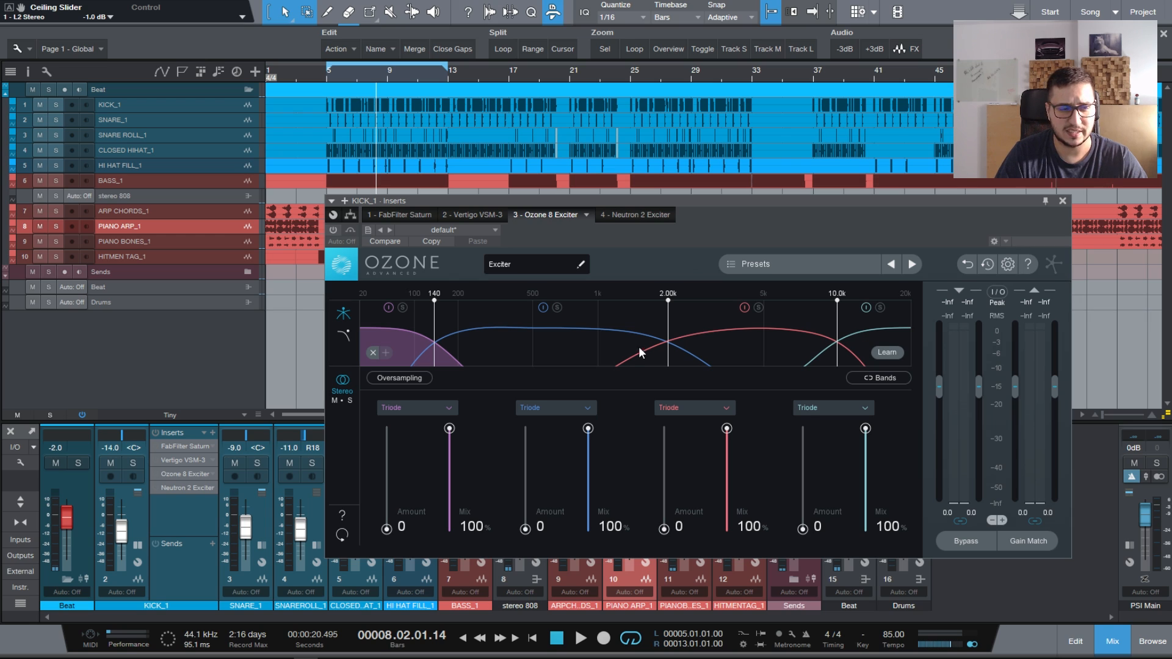
pyautogui.click(629, 214)
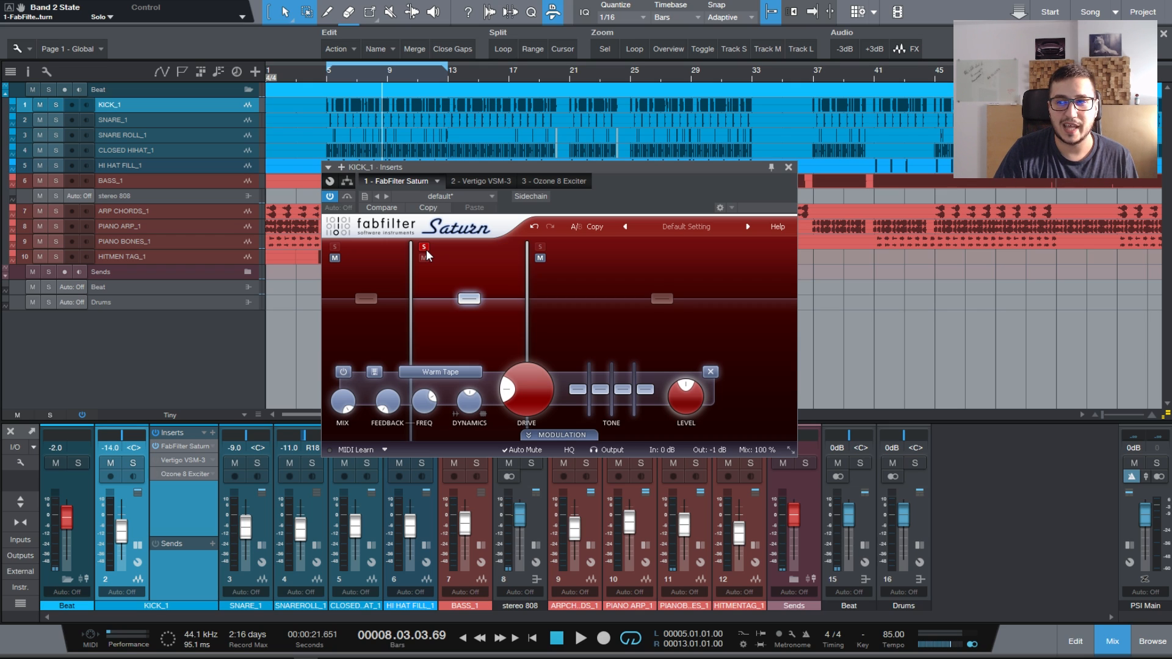
# Step: Play the loop from bar 5, solo the kick's middle Saturn band, and adjust both of its crossover frequencies
pyautogui.click(424, 248)
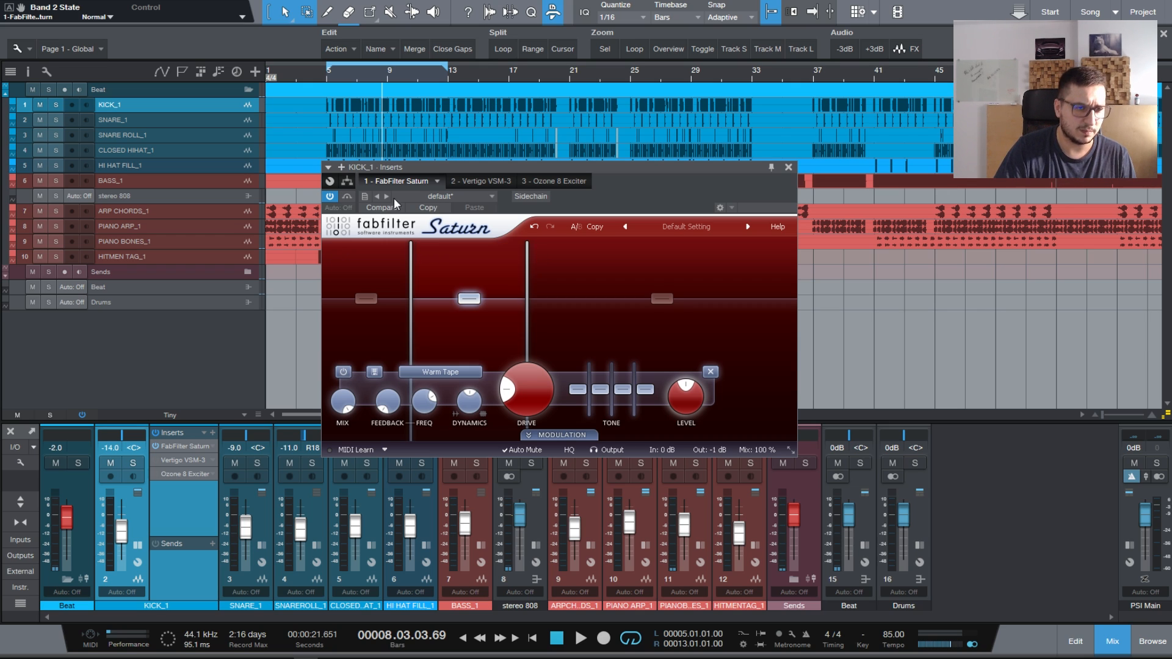
pyautogui.click(328, 79)
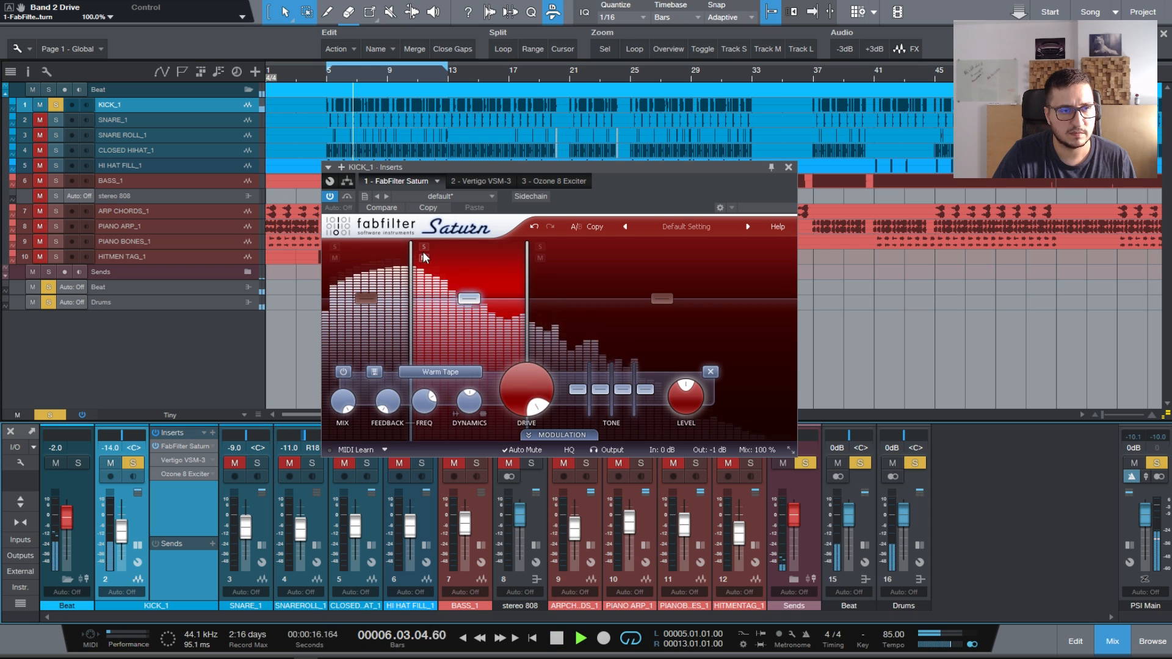
pyautogui.click(424, 248)
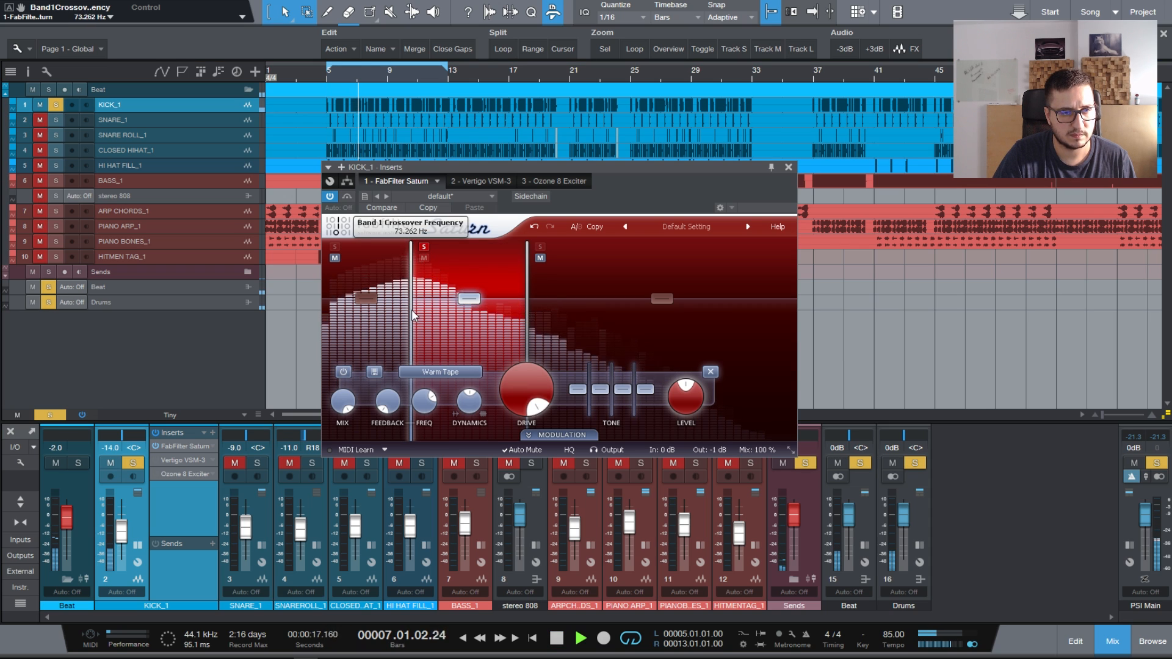
pyautogui.moveTo(411, 309); pyautogui.dragTo(446, 315)
pyautogui.moveTo(528, 302); pyautogui.dragTo(508, 303)
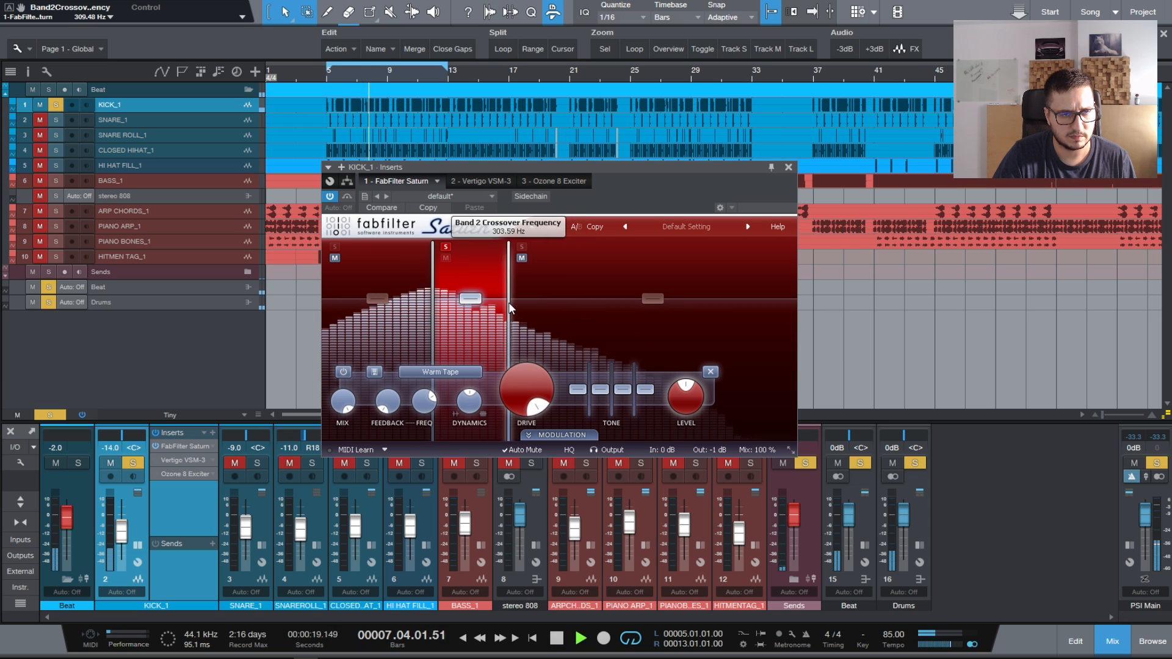
pyautogui.moveTo(432, 309); pyautogui.dragTo(513, 334)
# Step: Set the kick's band 2 Drive to about 36%, unsolo the band, and compare the sound with Saturn bypassed
pyautogui.moveTo(526, 391); pyautogui.dragTo(485, 488)
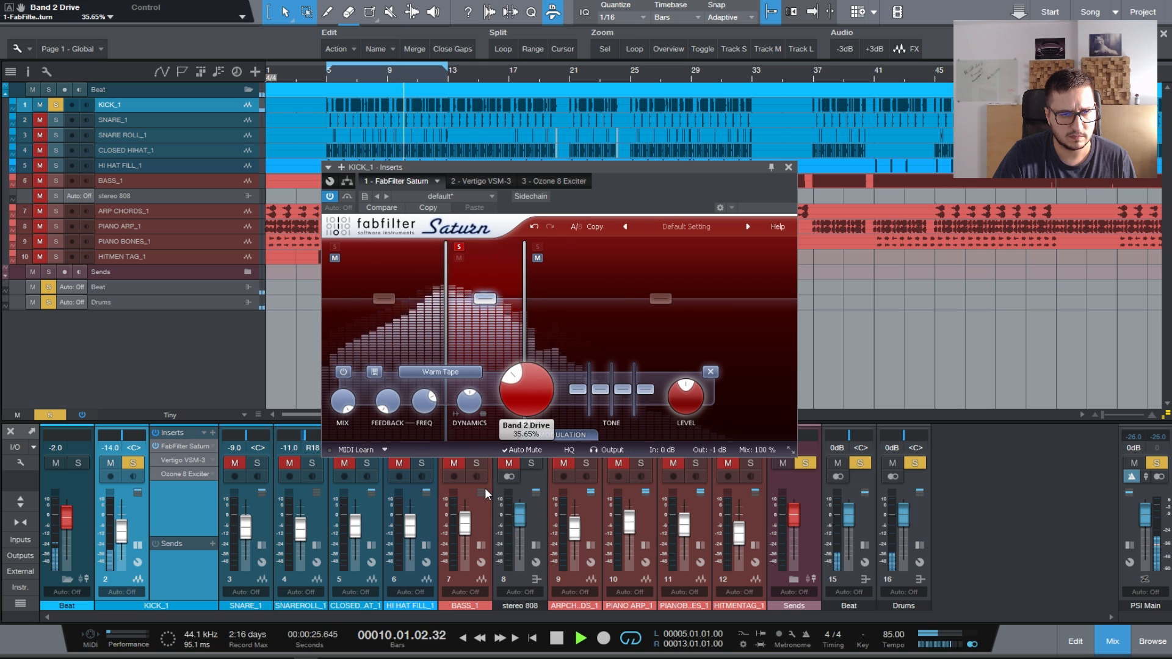
pyautogui.click(459, 247)
pyautogui.click(345, 197)
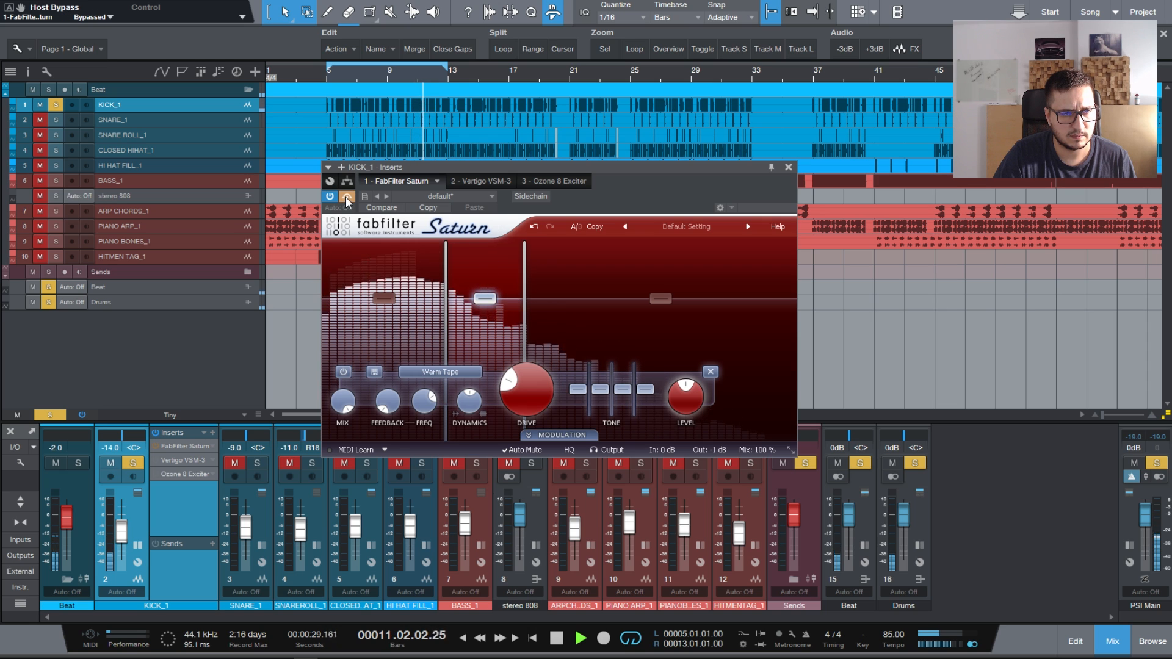
pyautogui.click(345, 197)
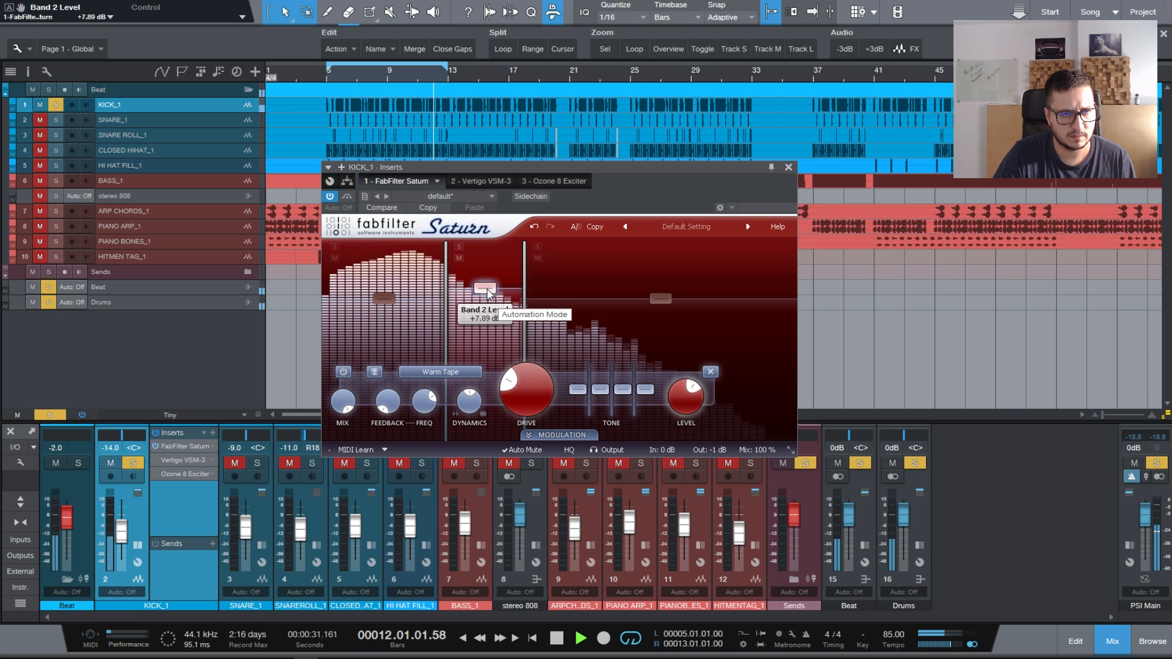
# Step: Try different band 2 levels on the kick with Drive at about 35%, reset the level to 0 dB, and briefly audition band 3
pyautogui.moveTo(485, 298)
pyautogui.mouseDown()
pyautogui.moveTo(488, 281)
pyautogui.moveTo(488, 305)
pyautogui.mouseUp()
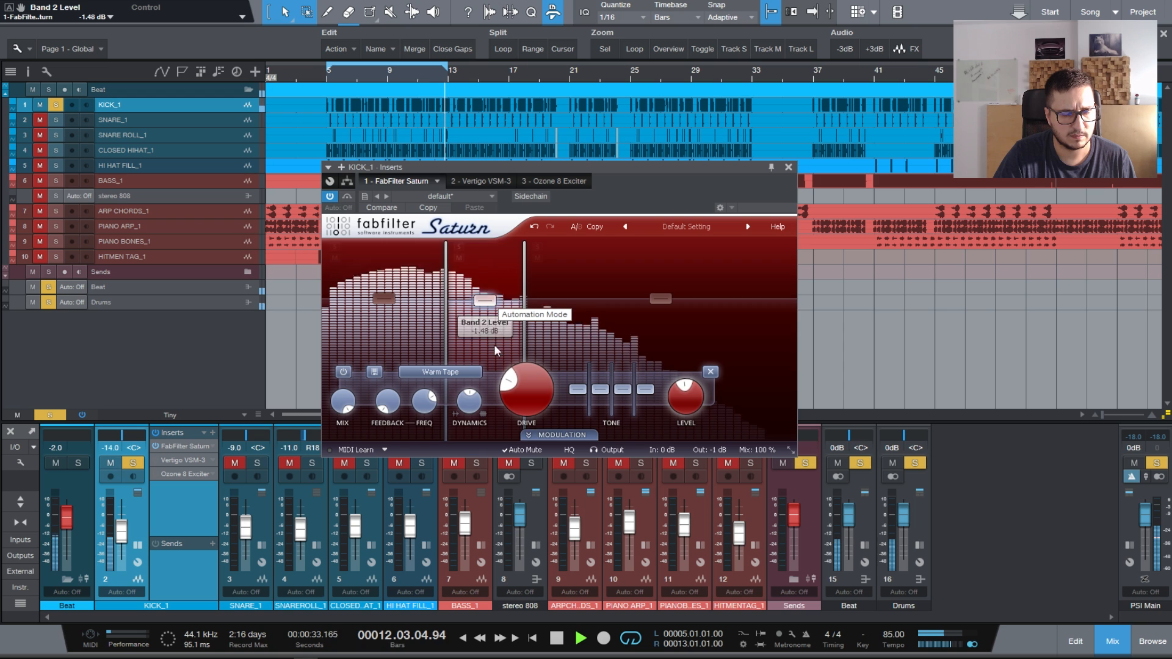
pyautogui.moveTo(530, 394); pyautogui.dragTo(530, 382)
pyautogui.doubleClick(483, 302)
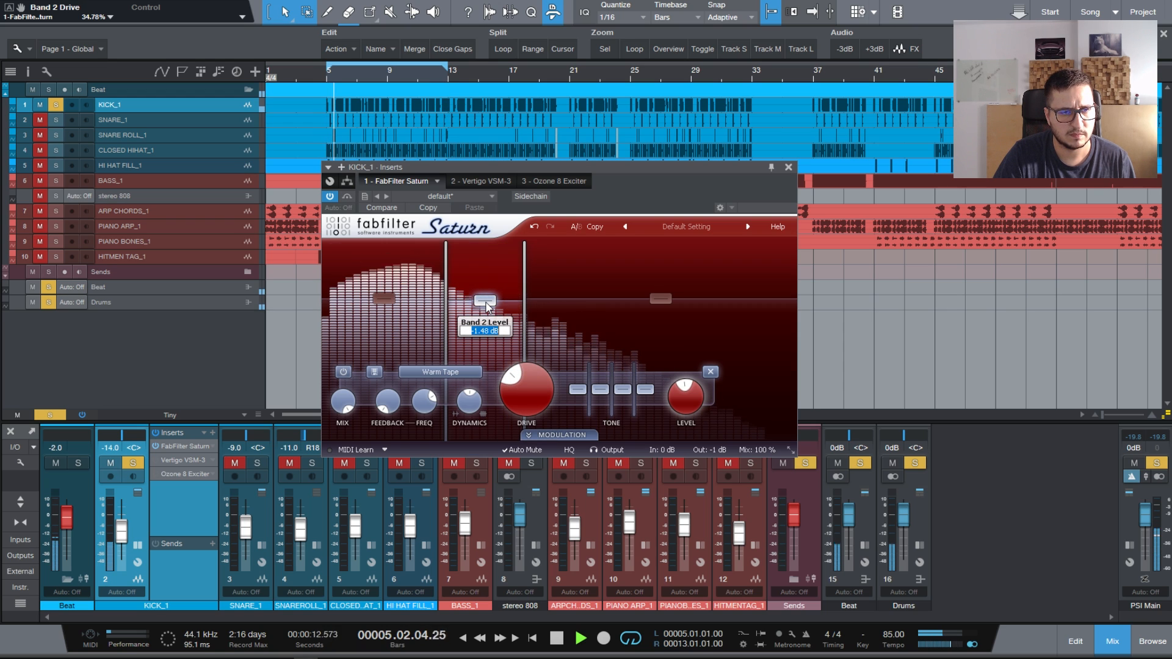
pyautogui.write('0')
pyautogui.press('Return')
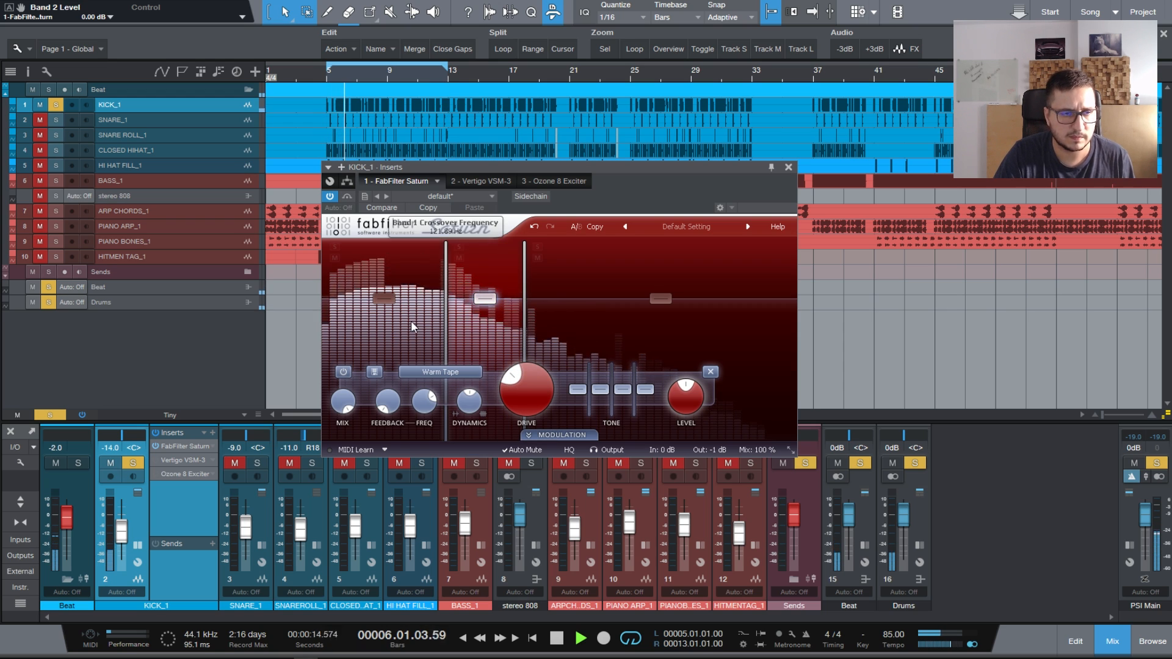
pyautogui.click(537, 248)
pyautogui.click(537, 247)
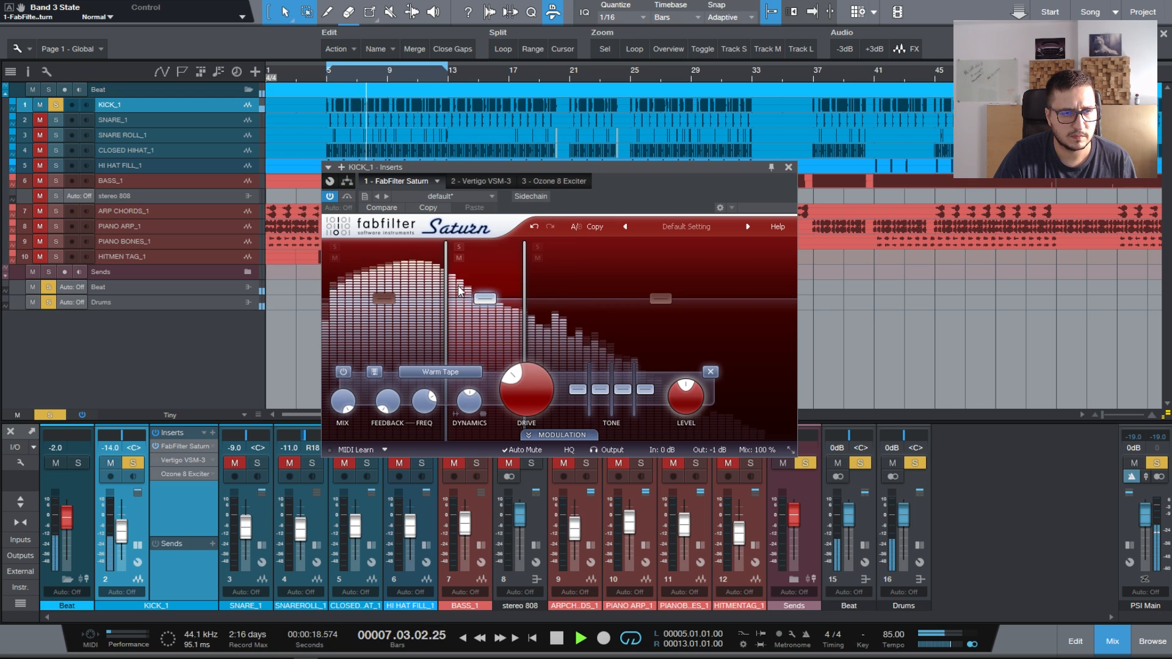
# Step: Try the Old Tape style on the kick's band 2 with Drive at about 66%, comparing against the bypassed sound
pyautogui.click(461, 379)
pyautogui.click(433, 459)
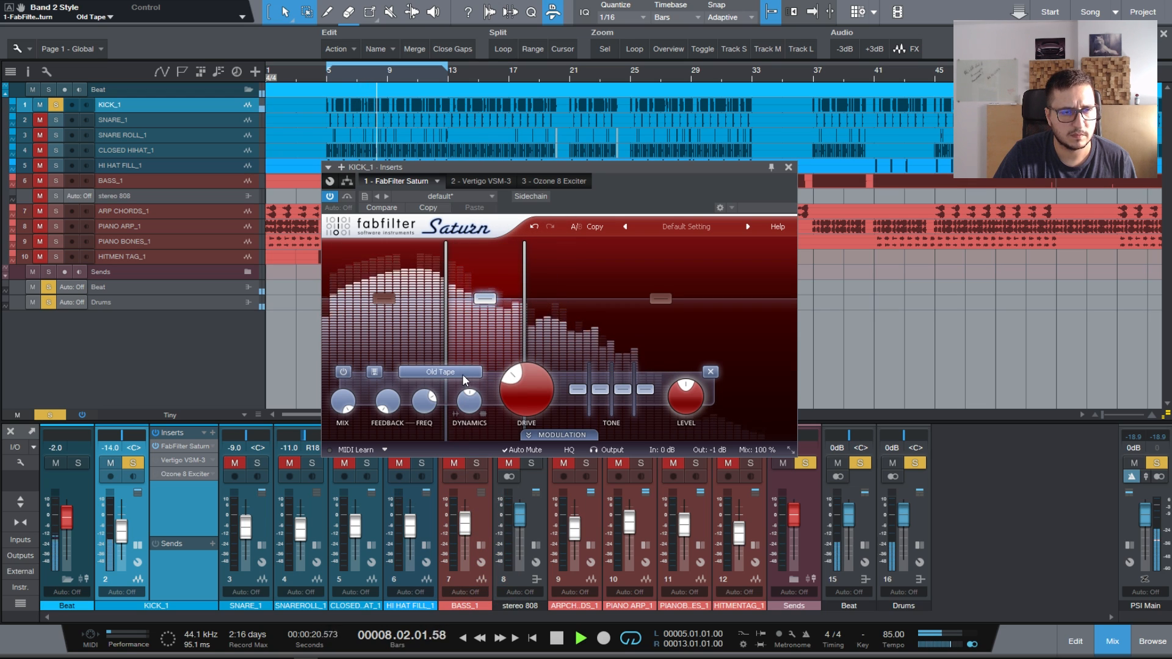
pyautogui.click(447, 373)
pyautogui.moveTo(532, 397); pyautogui.dragTo(547, 368)
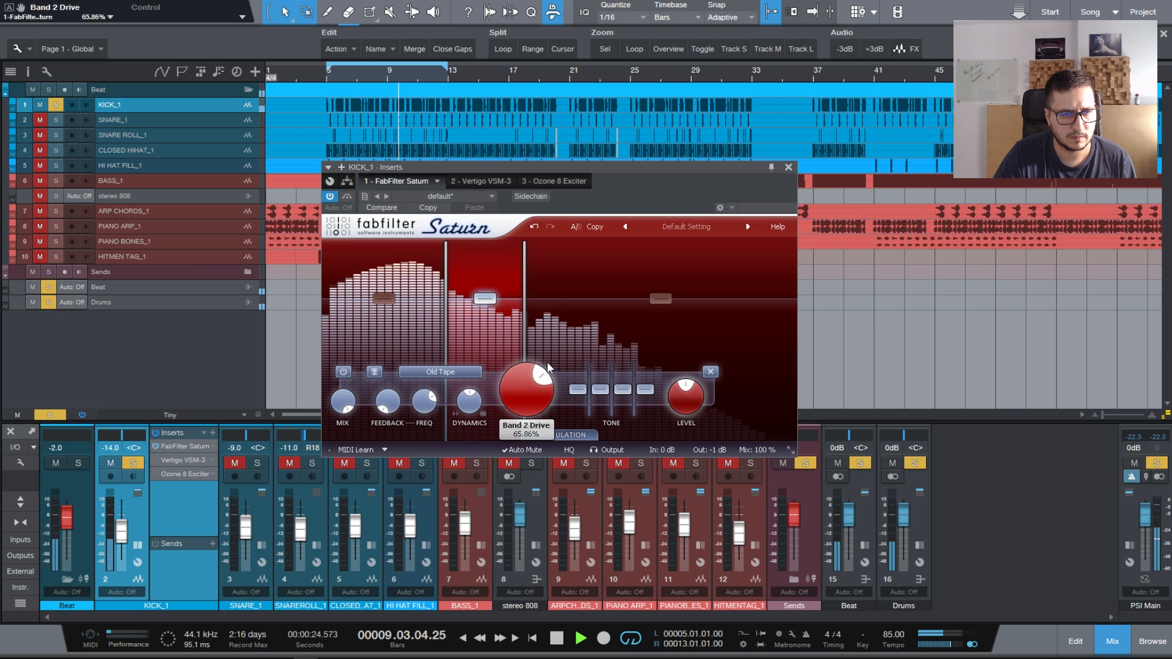
pyautogui.click(347, 197)
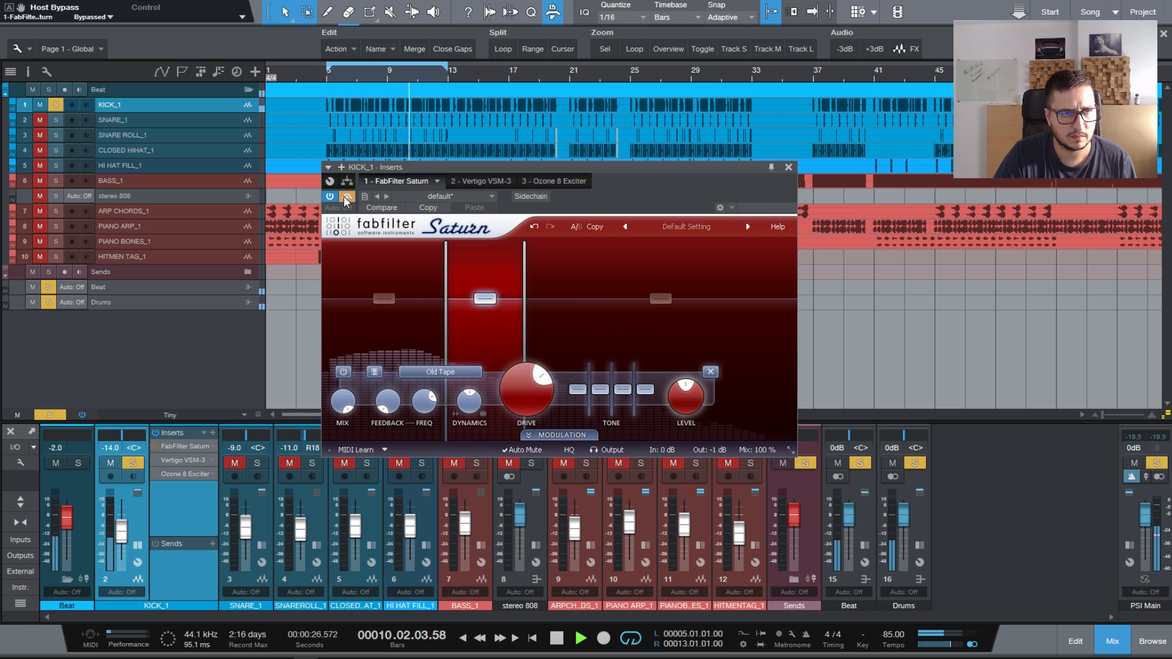
pyautogui.click(347, 196)
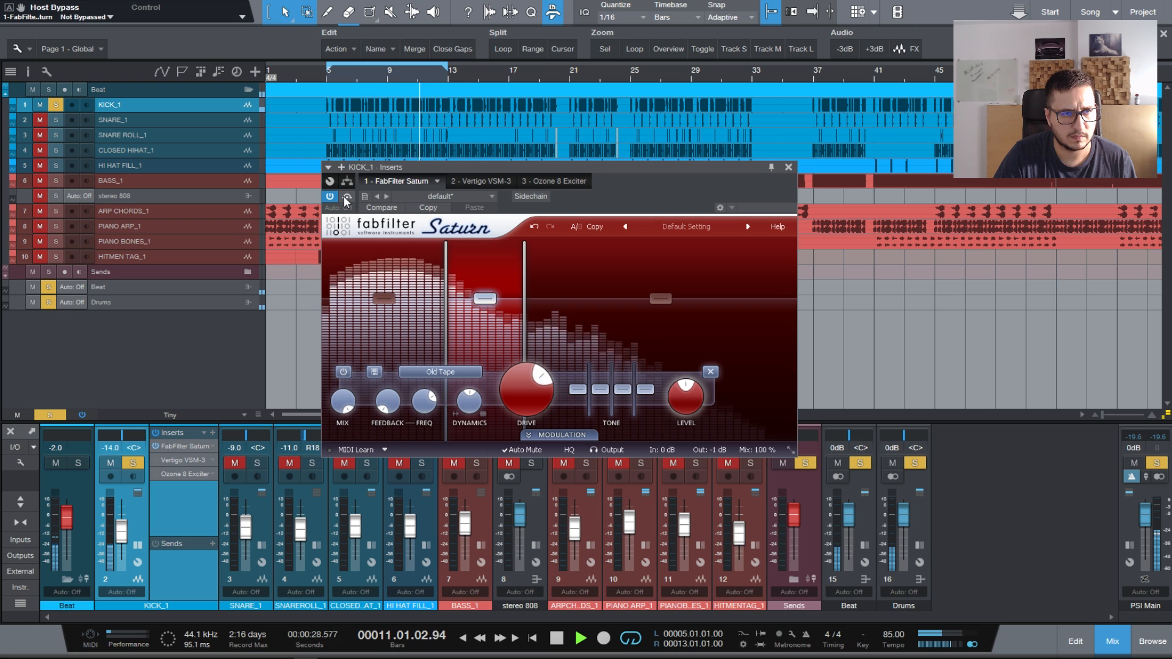
# Step: Audition the saturated kick in the full mix with it muted and unmuted, and solo KICK_1 again
pyautogui.click(136, 463)
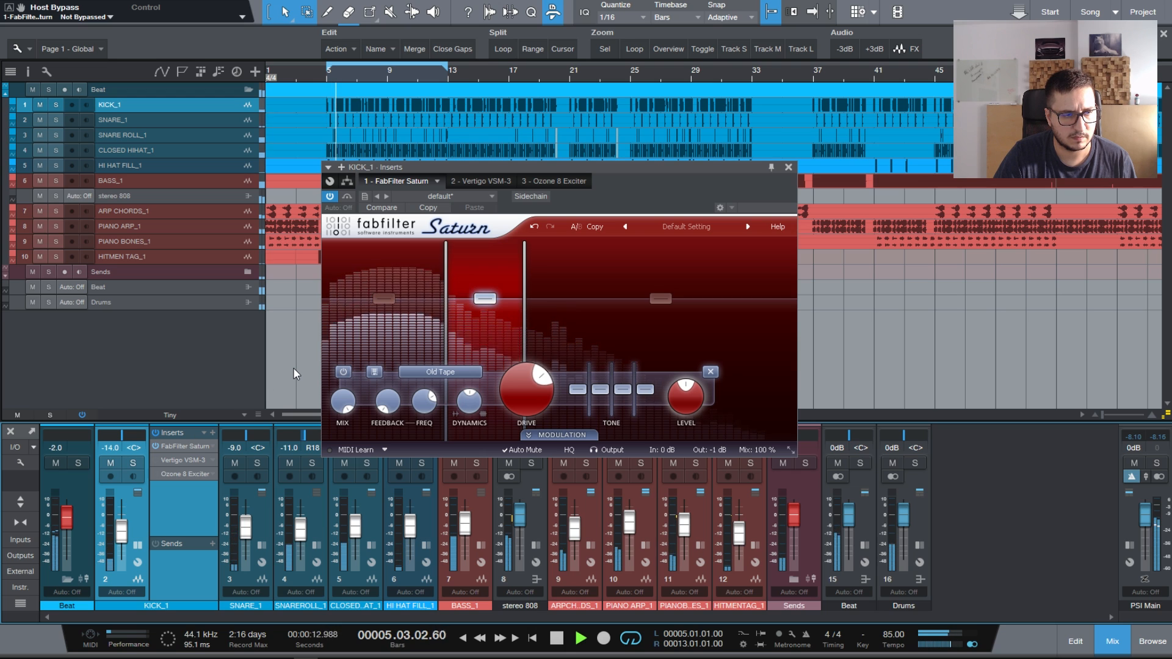
pyautogui.click(111, 464)
pyautogui.click(111, 463)
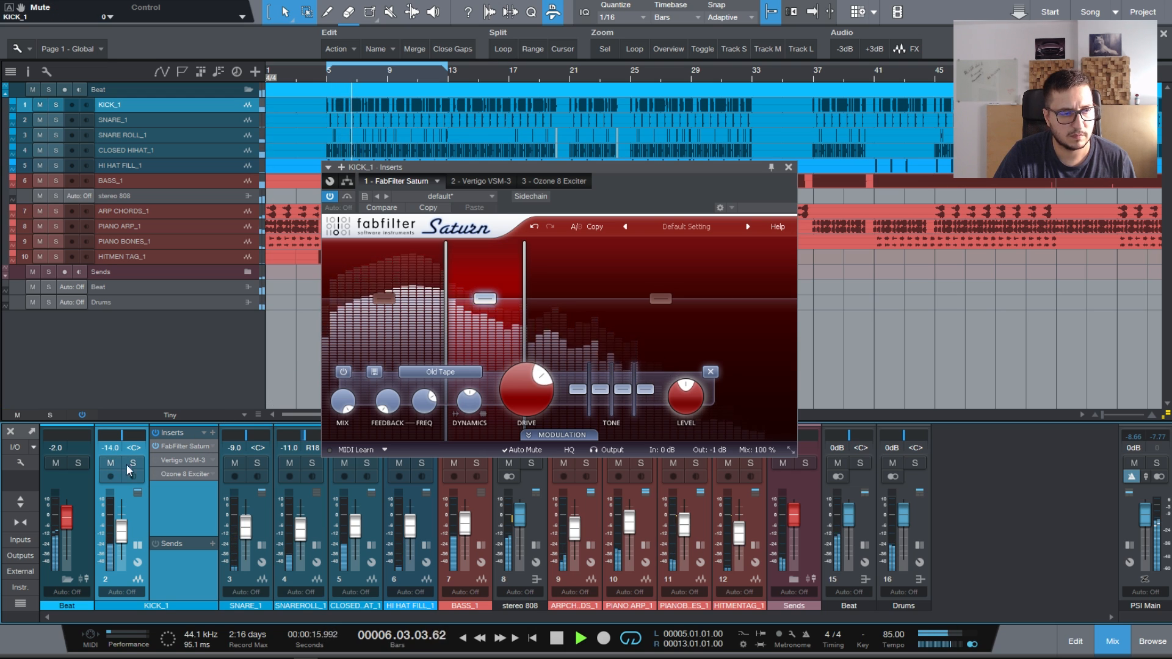
pyautogui.click(134, 464)
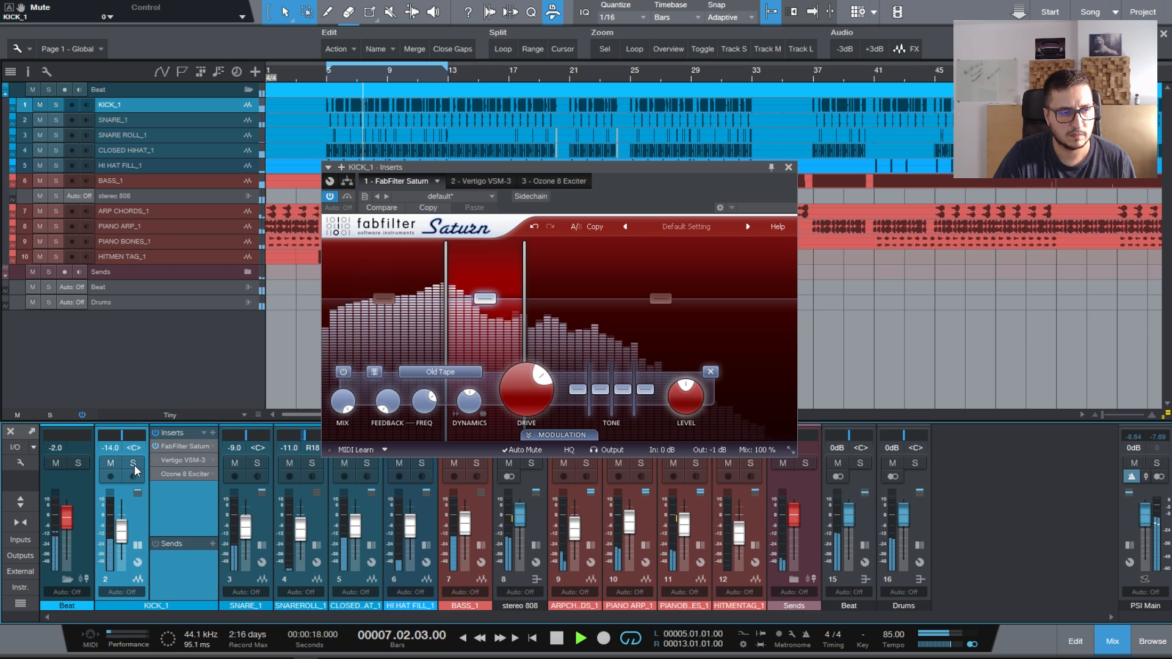
# Step: Stop playback, lower the kick's band 1 level to about -4 dB, and raise the band 2 crossover to about 500 Hz
pyautogui.press('space')
pyautogui.moveTo(380, 297); pyautogui.dragTo(380, 303)
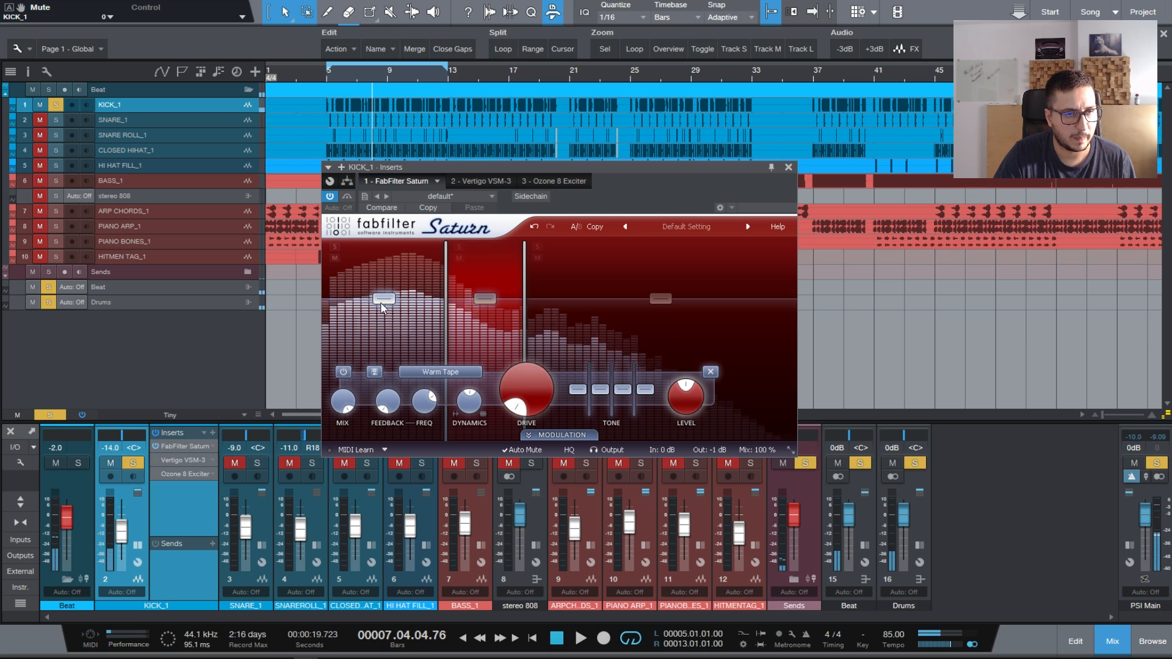
pyautogui.moveTo(524, 312); pyautogui.dragTo(542, 312)
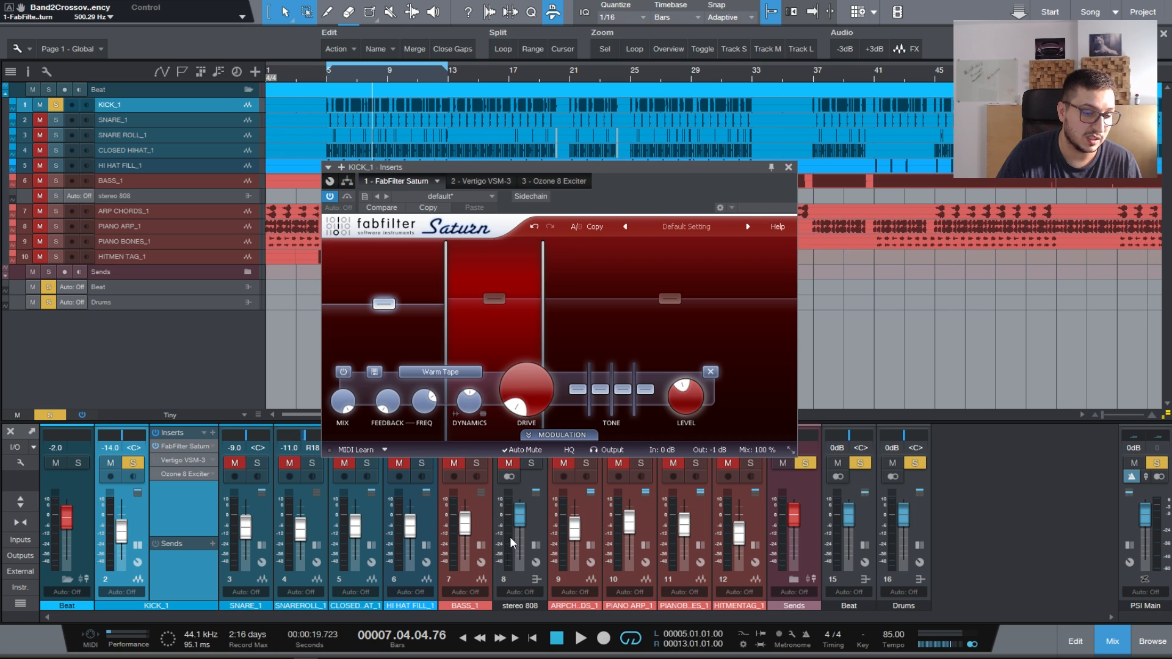
# Step: Play the kick with the stereo 808 unmuted, lower band 1's level to about -17.75 dB, and compare with Saturn bypassed
pyautogui.click(507, 462)
pyautogui.press('space')
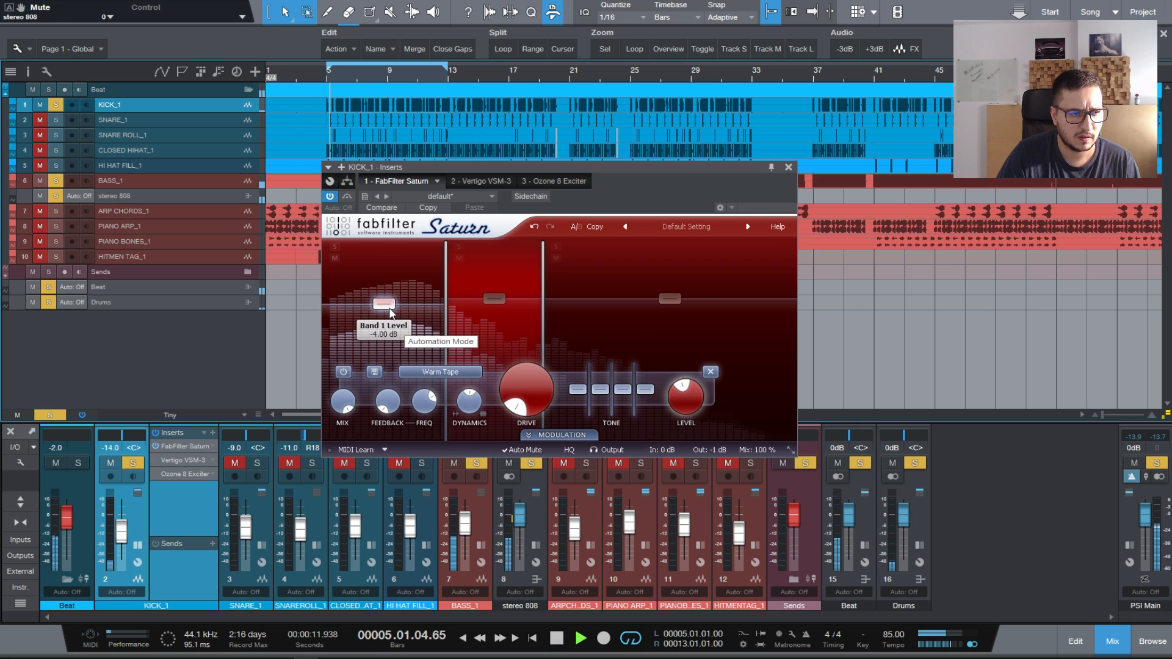
pyautogui.moveTo(381, 304); pyautogui.dragTo(368, 389)
pyautogui.moveTo(371, 395); pyautogui.dragTo(367, 327)
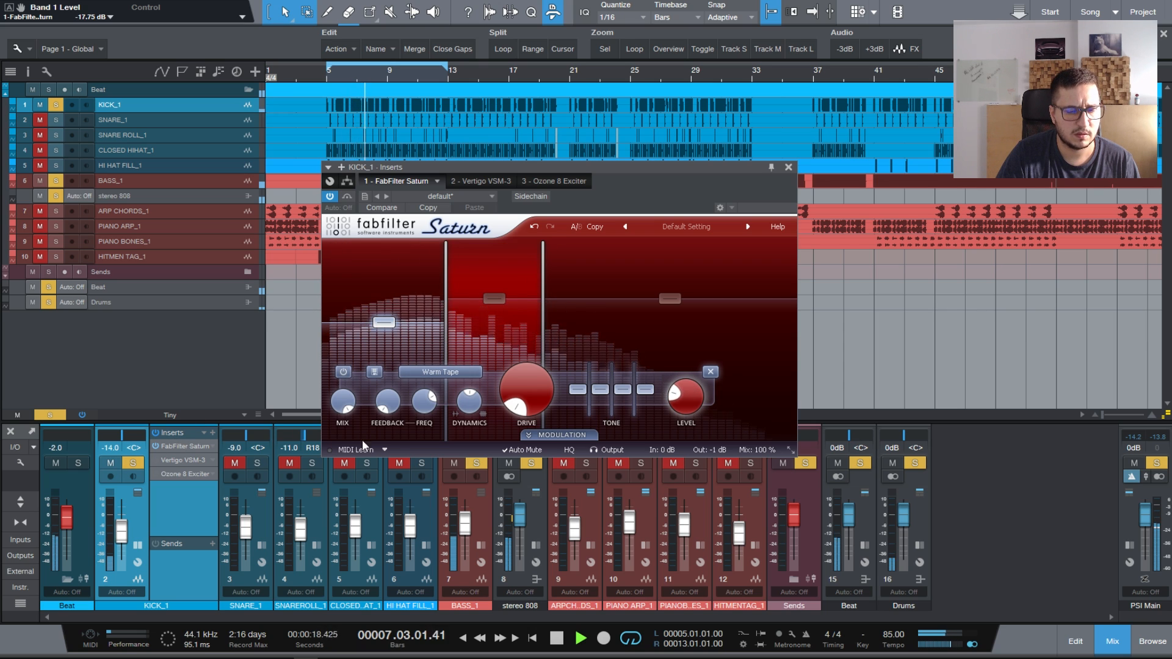
pyautogui.click(349, 198)
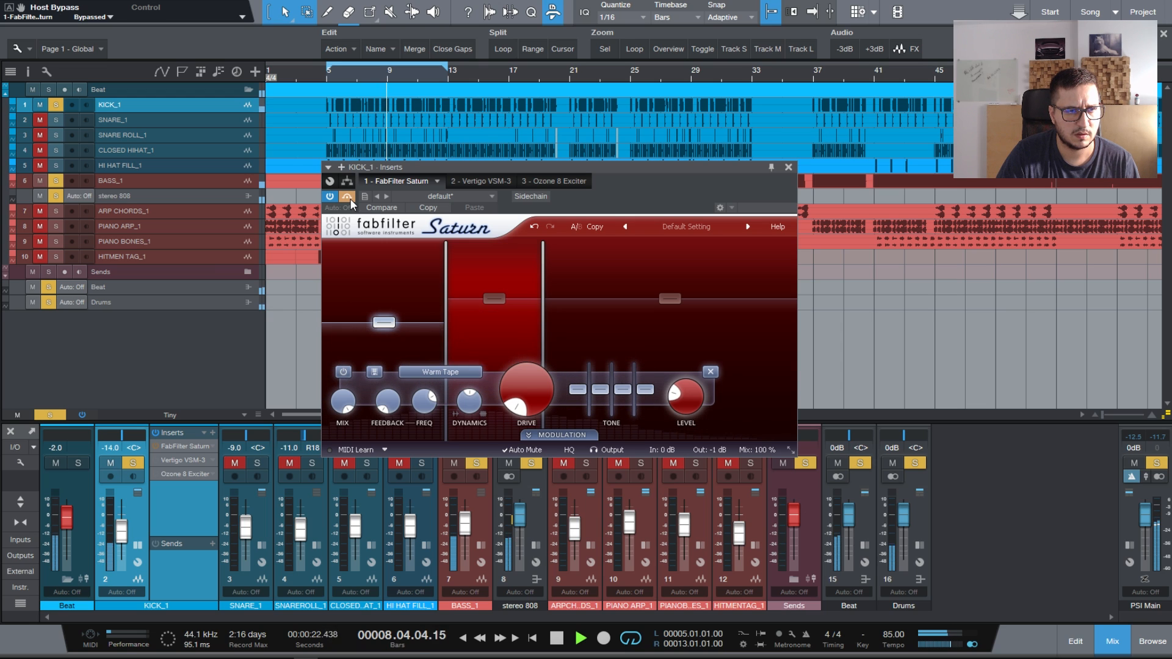
pyautogui.click(350, 199)
# Step: Lower the kick's band 1 crossover frequency and reduce the Drive of band 2
pyautogui.moveTo(443, 313); pyautogui.dragTo(425, 315)
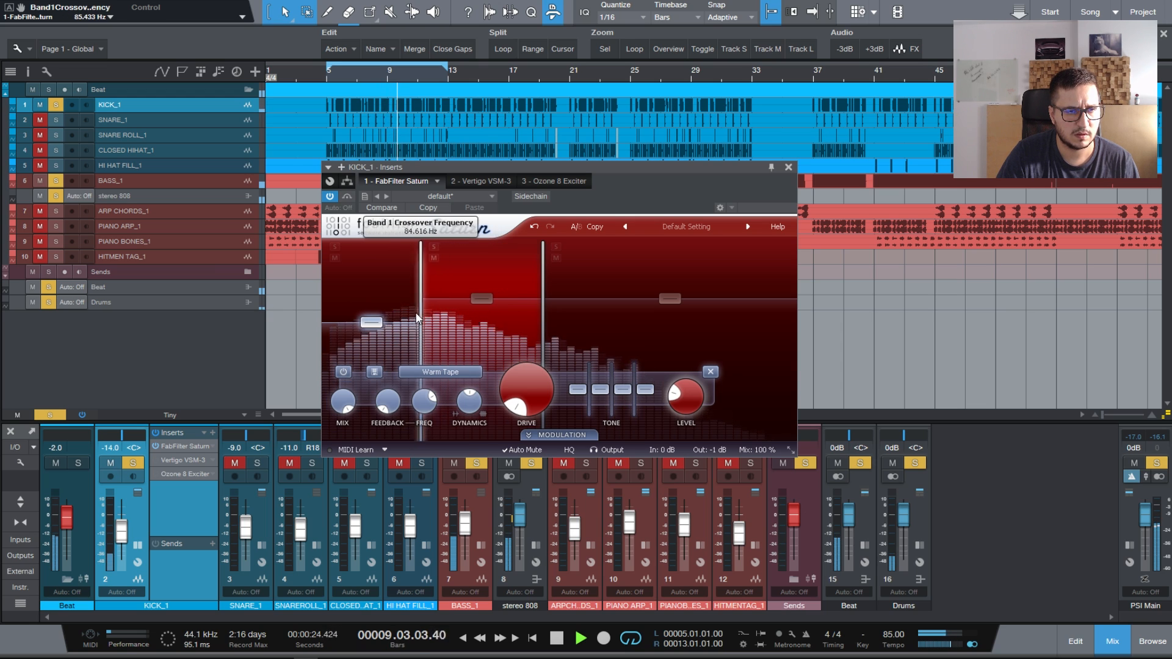
pyautogui.click(464, 359)
pyautogui.moveTo(514, 378); pyautogui.dragTo(514, 422)
# Step: Change the kick's band 2 style to Warm Tube, raise its Drive, and compare with Saturn bypassed
pyautogui.click(440, 372)
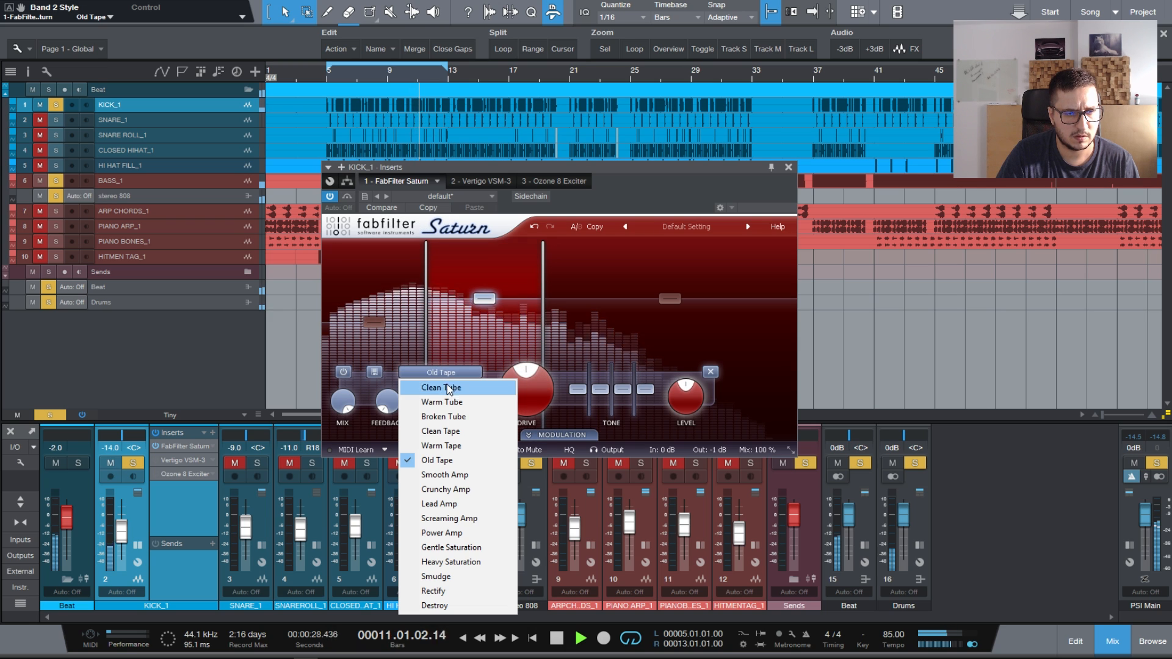
pyautogui.click(457, 409)
pyautogui.moveTo(526, 386)
pyautogui.mouseDown()
pyautogui.moveTo(544, 351)
pyautogui.moveTo(537, 372)
pyautogui.mouseUp()
pyautogui.click(346, 195)
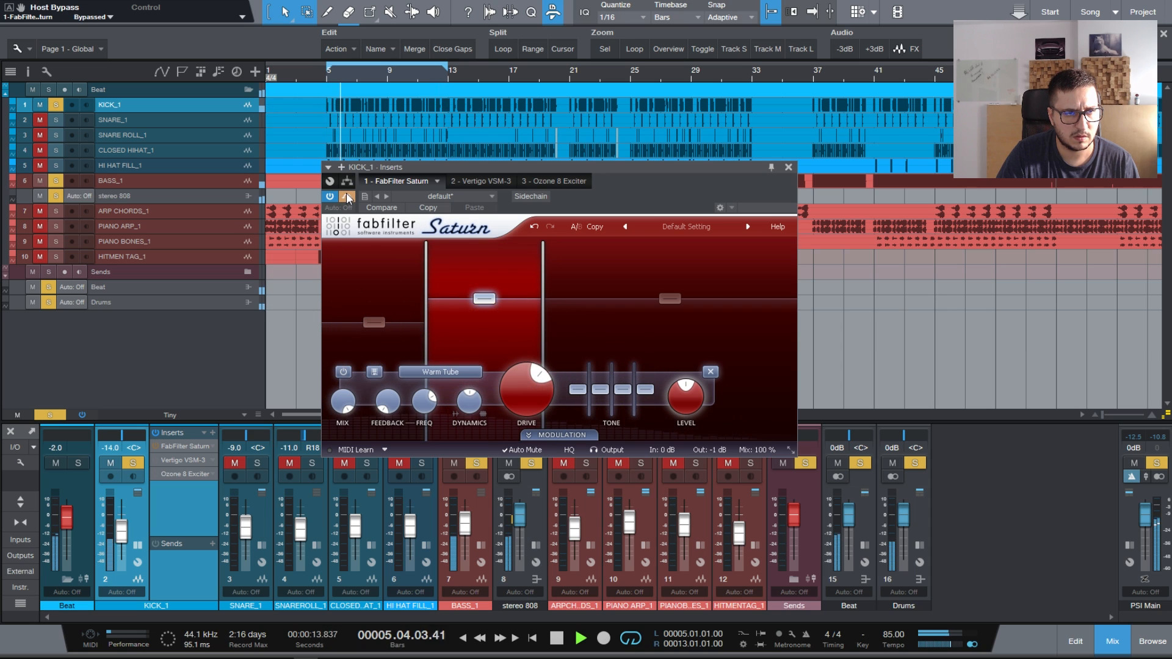
pyautogui.click(346, 195)
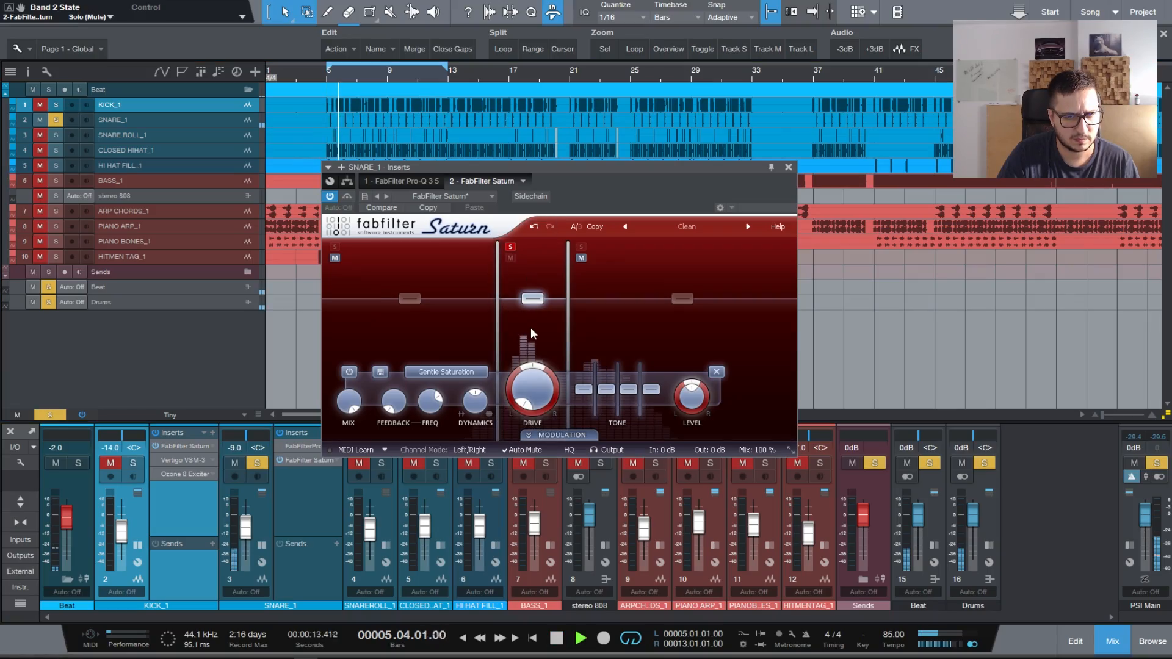
# Step: Set the snare's middle Saturn band to the Warm Tube style with Drive at 100%
pyautogui.click(445, 372)
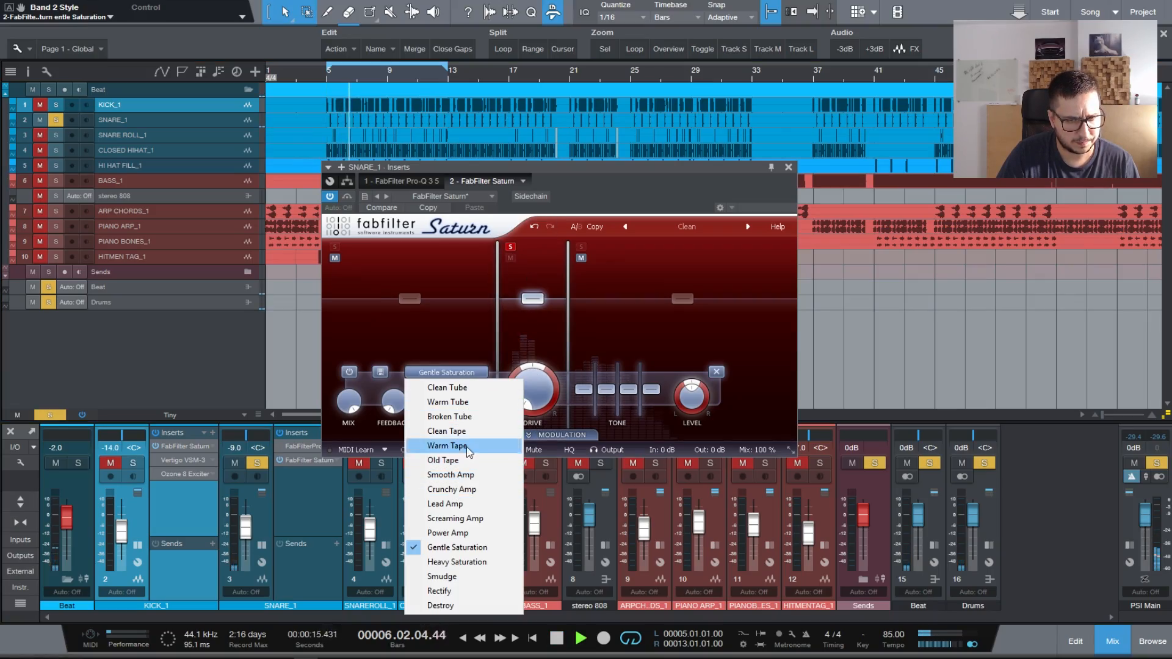
pyautogui.click(451, 402)
pyautogui.moveTo(548, 398); pyautogui.dragTo(555, 212)
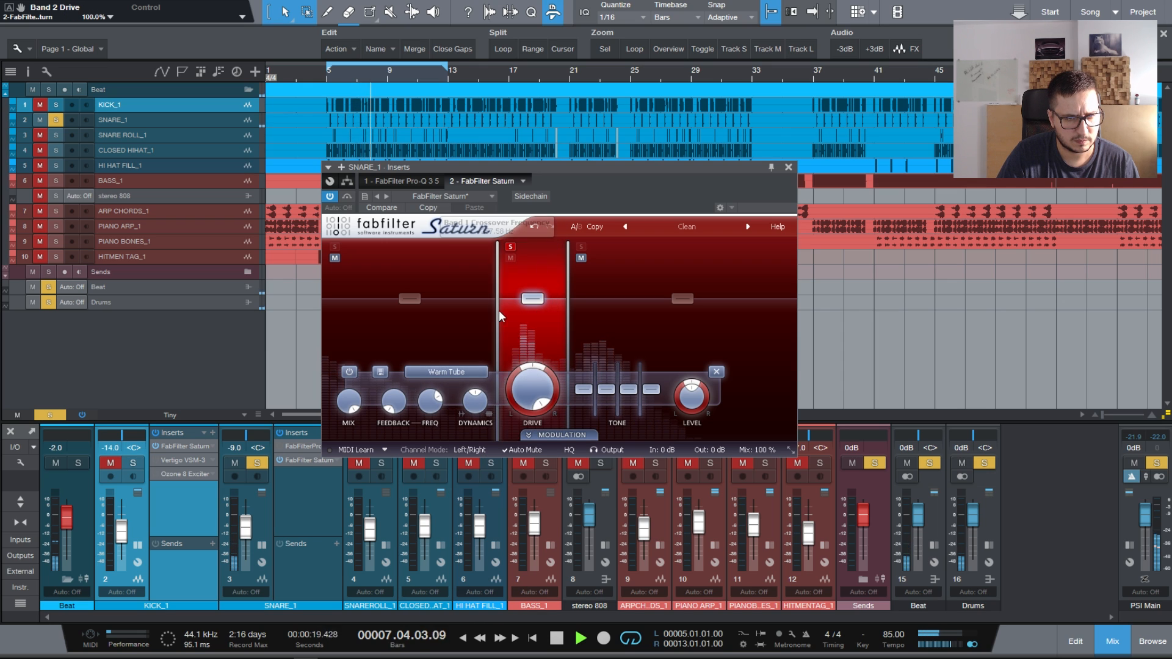
# Step: Set the snare's band 1 crossover frequency to 232 Hz, then compare all bands together with Saturn bypassed
pyautogui.moveTo(499, 310); pyautogui.dragTo(490, 308)
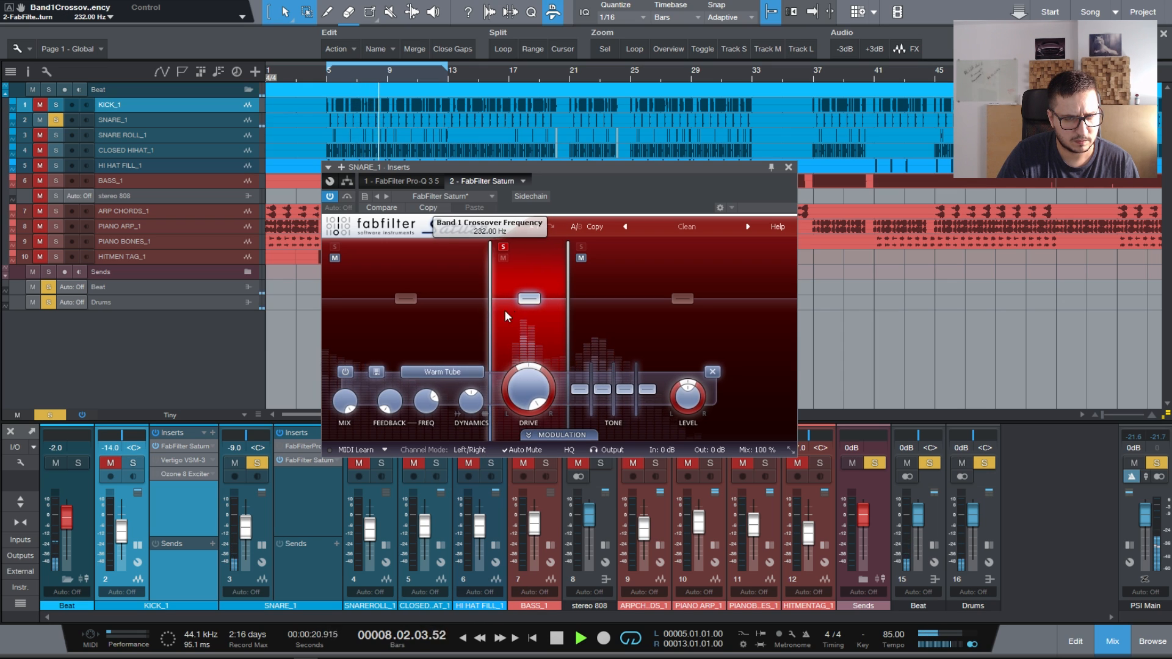
pyautogui.click(503, 257)
pyautogui.click(503, 257)
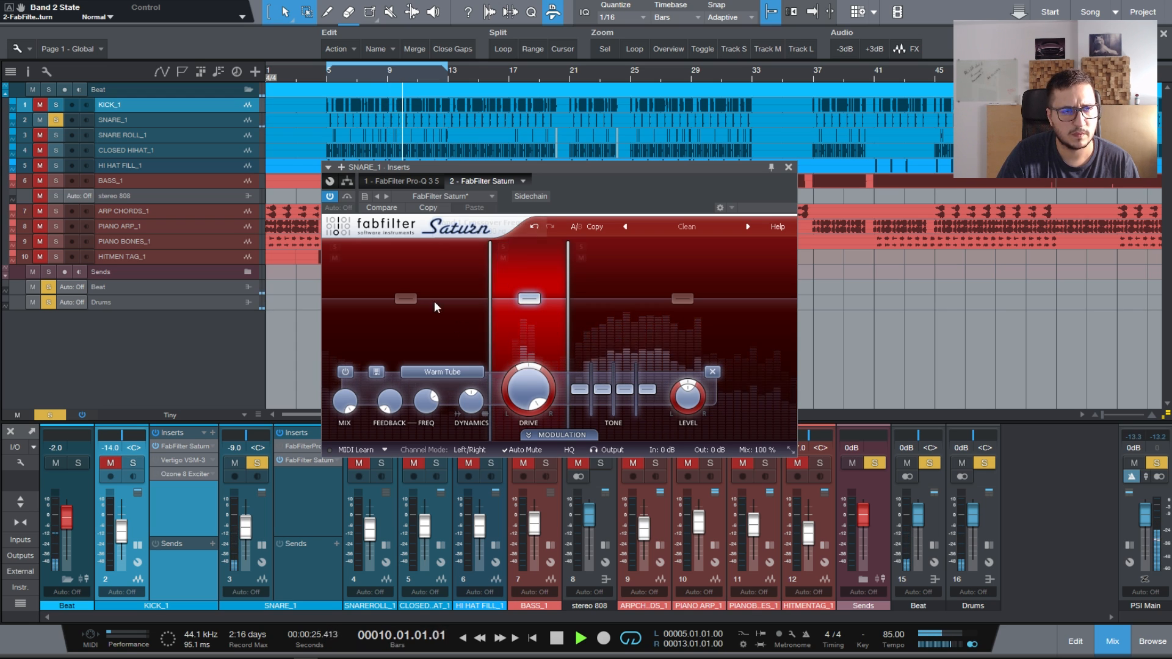
pyautogui.click(348, 197)
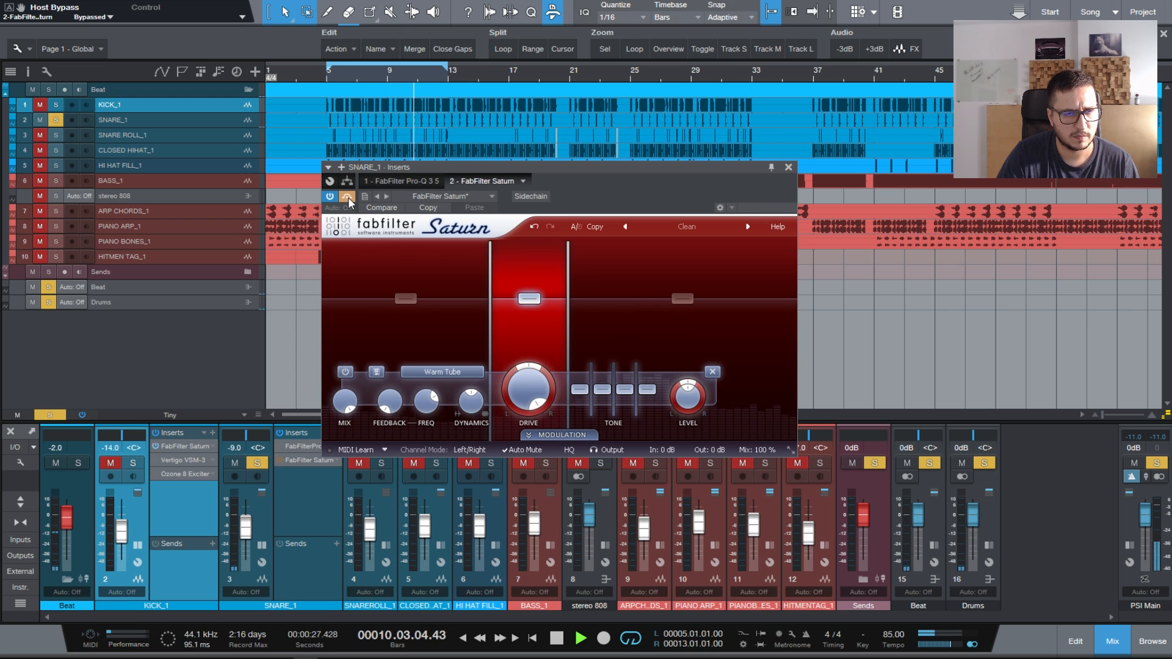
pyautogui.click(347, 196)
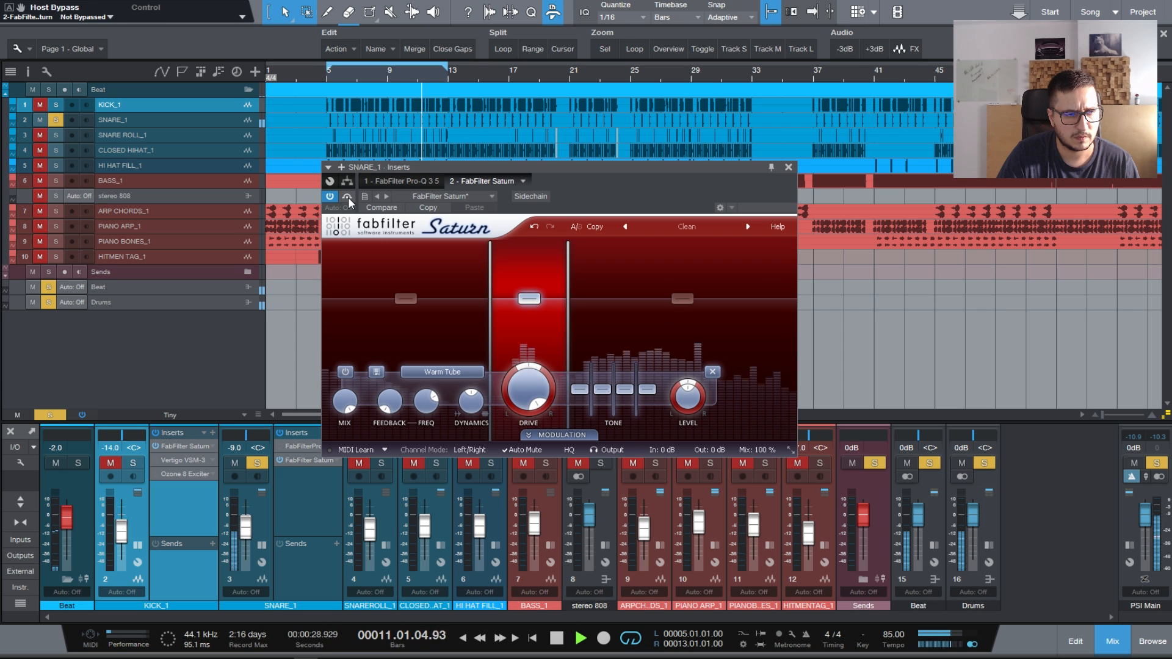
# Step: Play the full mix without any solos and compare it with the snare's Saturn bypassed
pyautogui.click(111, 463)
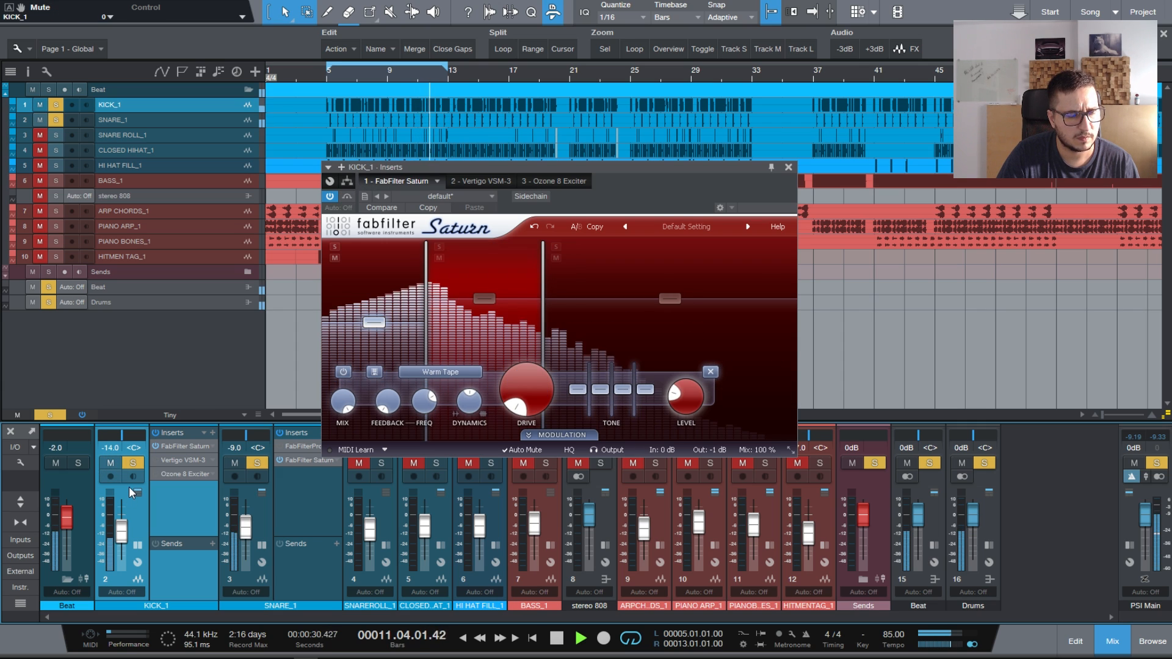
pyautogui.click(788, 168)
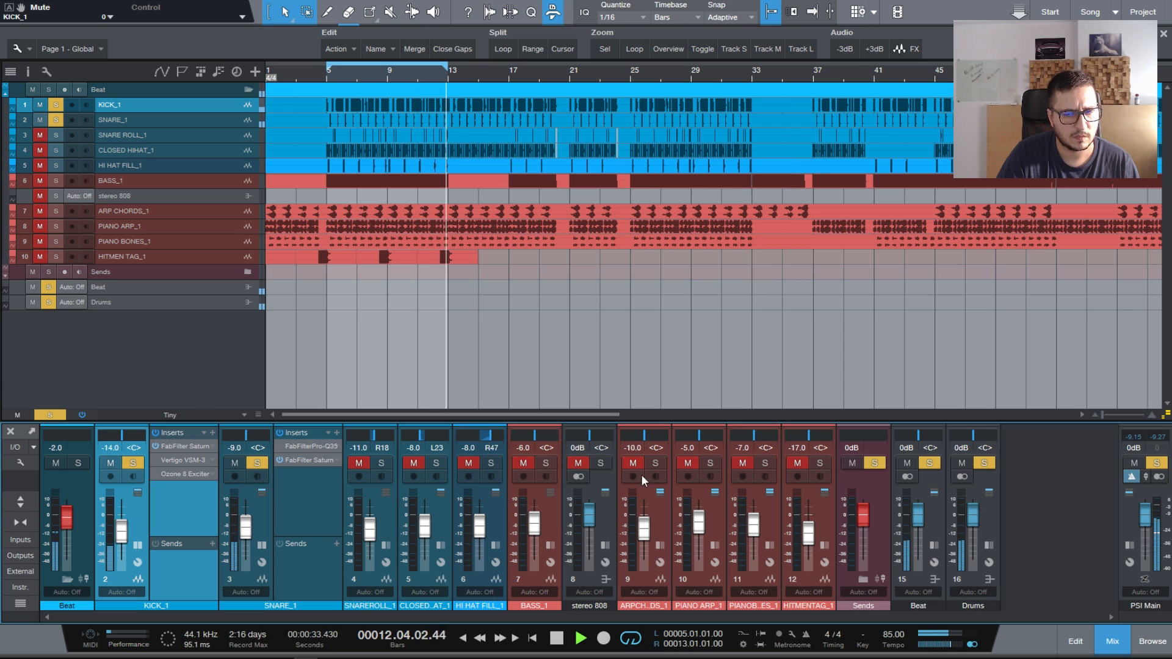
pyautogui.click(1154, 464)
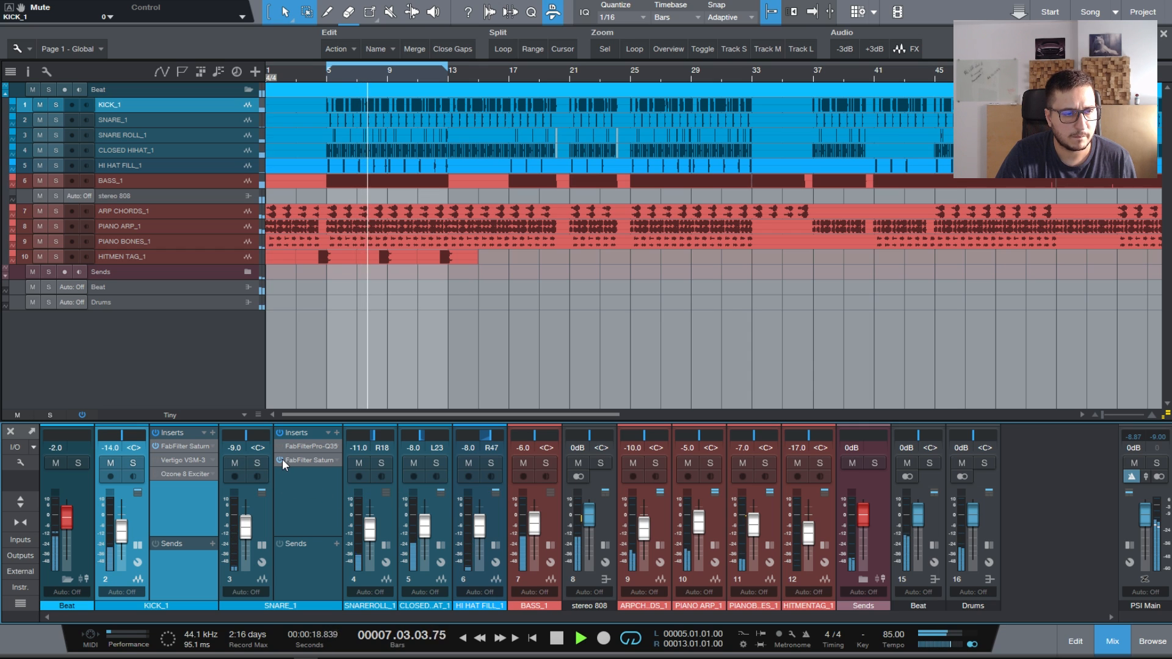
pyautogui.doubleClick(307, 460)
pyautogui.click(347, 196)
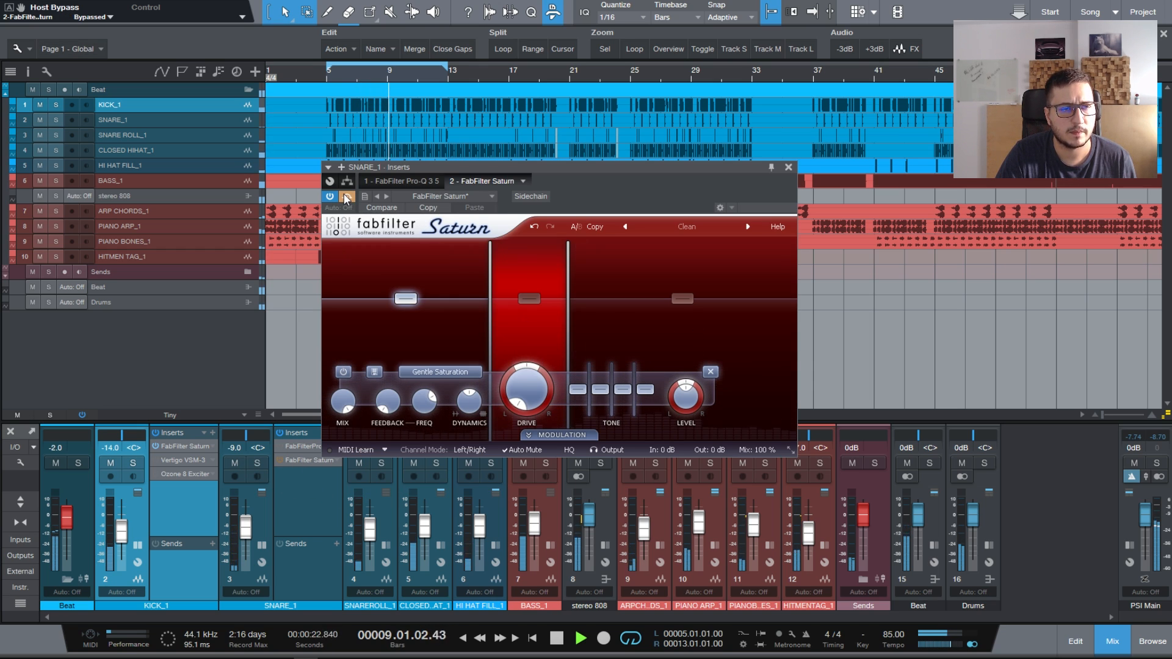
pyautogui.click(346, 196)
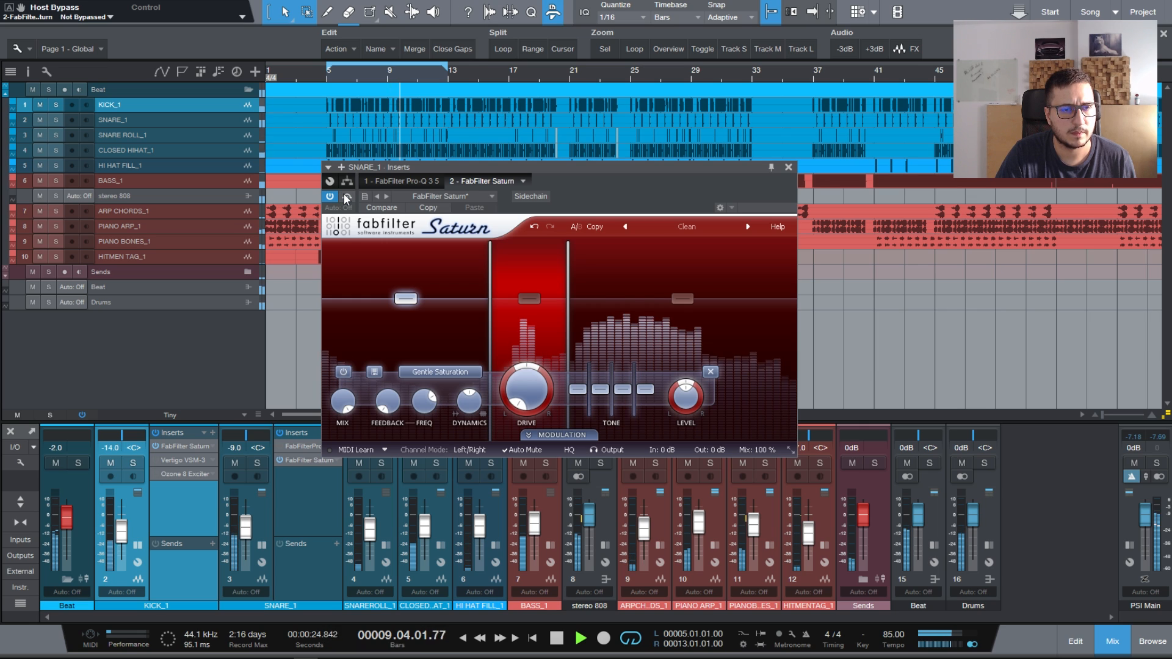
pyautogui.press('space')
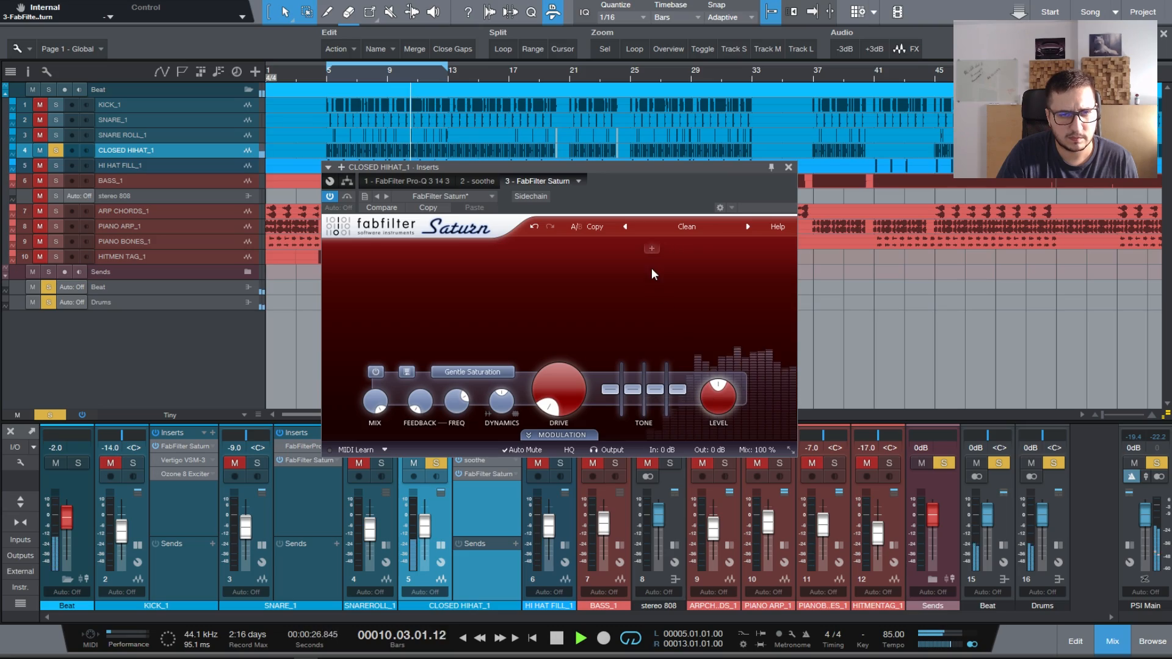
# Step: Split the closed hi-hat's Saturn into two bands, raise the crossover frequency, and increase the upper band's Drive
pyautogui.click(651, 248)
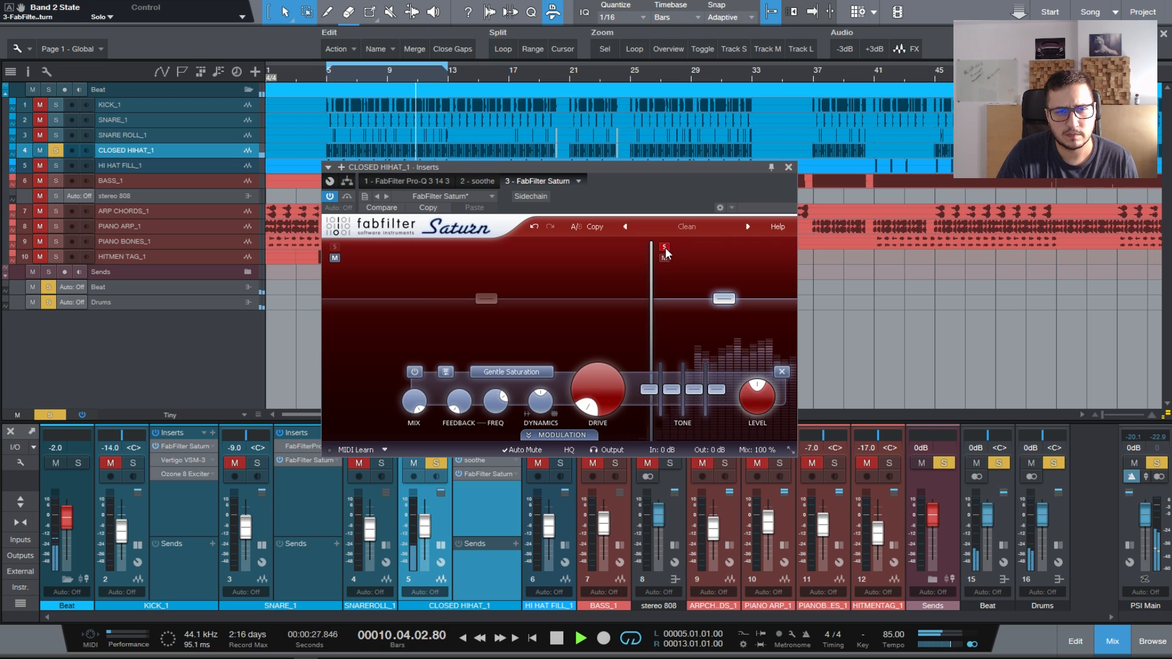
pyautogui.moveTo(651, 280); pyautogui.dragTo(744, 299)
pyautogui.moveTo(601, 391); pyautogui.dragTo(632, 240)
# Step: Try Old Tape and Broken Tube on the hi-hat's band 2, and settle on Warm Tube with Drive at 100%
pyautogui.click(526, 371)
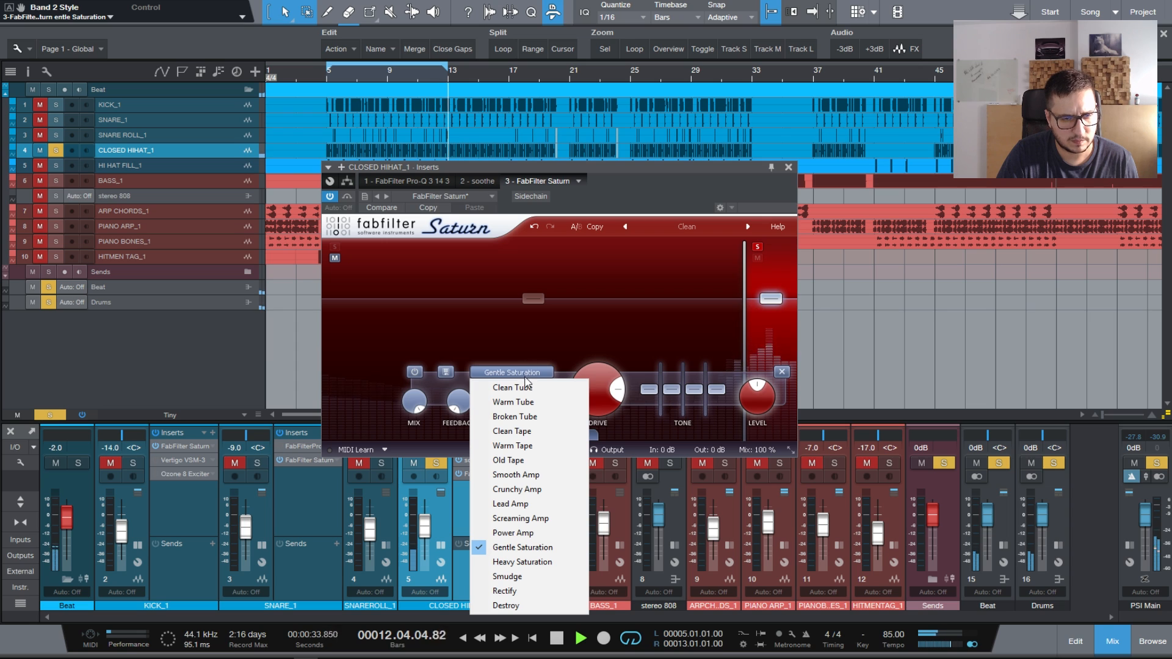
pyautogui.click(500, 459)
pyautogui.click(522, 373)
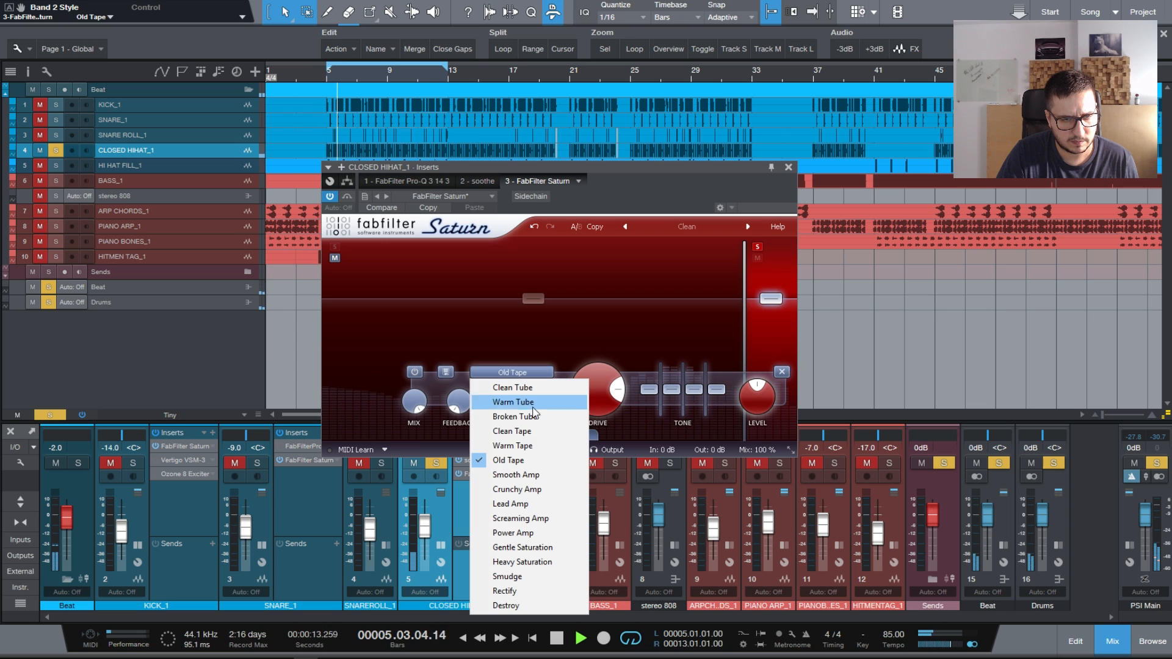
pyautogui.click(580, 401)
pyautogui.click(523, 371)
pyautogui.click(586, 401)
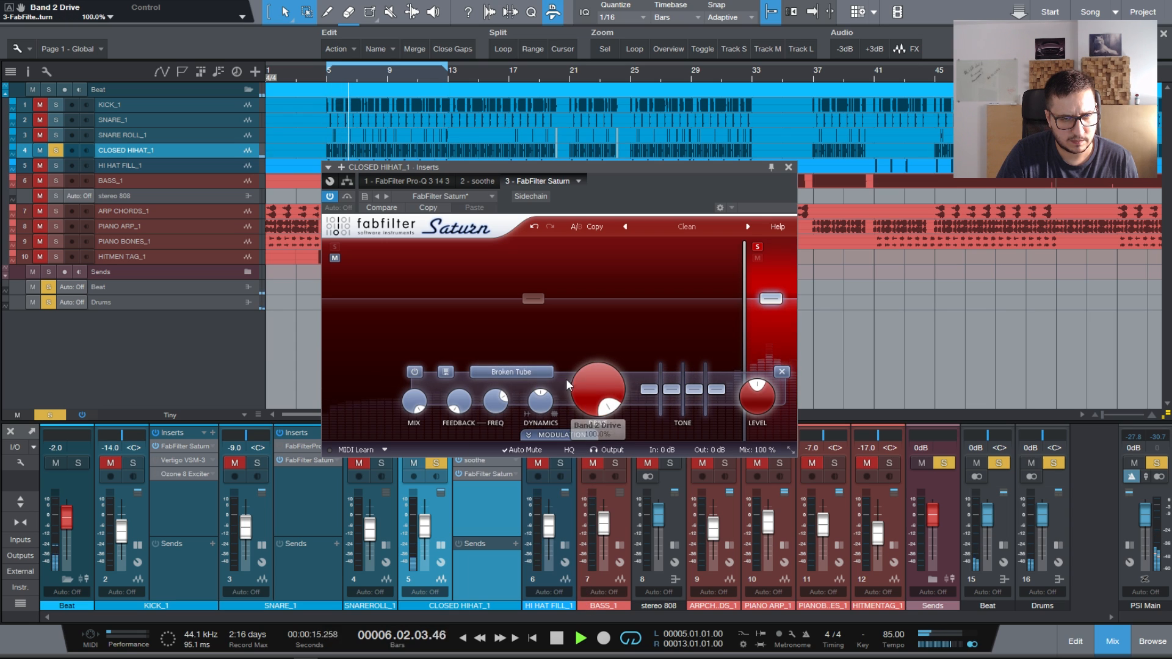
pyautogui.click(512, 372)
pyautogui.click(507, 401)
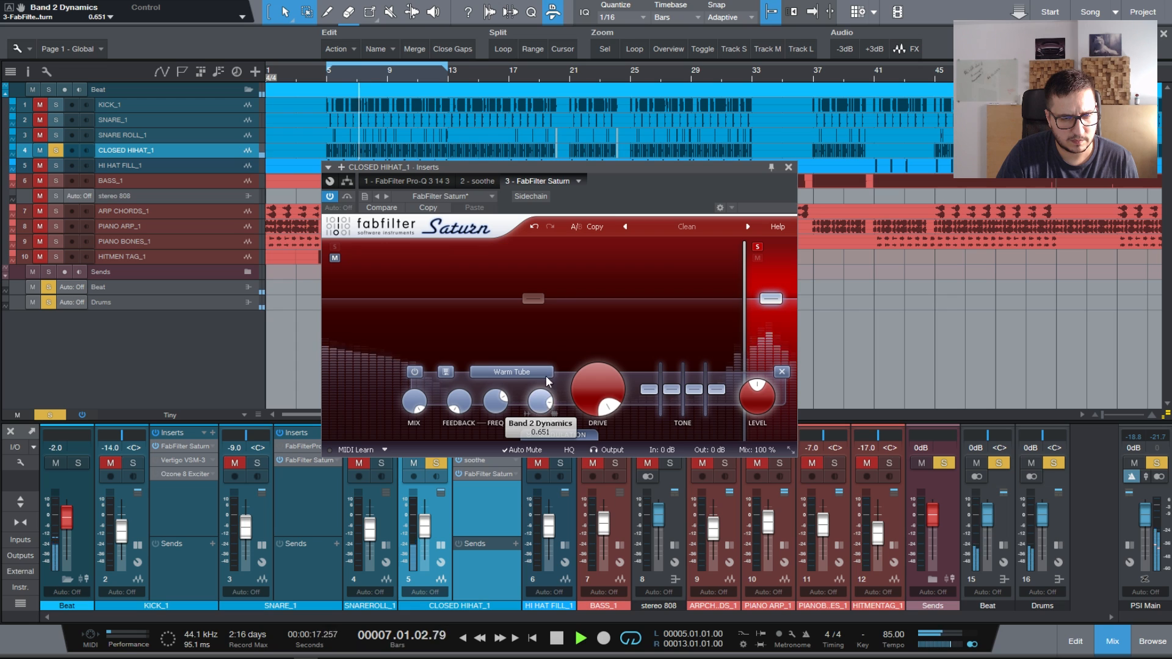
# Step: Lower the hi-hat's band 1 level slightly and listen to the hi-hat together with the kick and snare
pyautogui.click(757, 247)
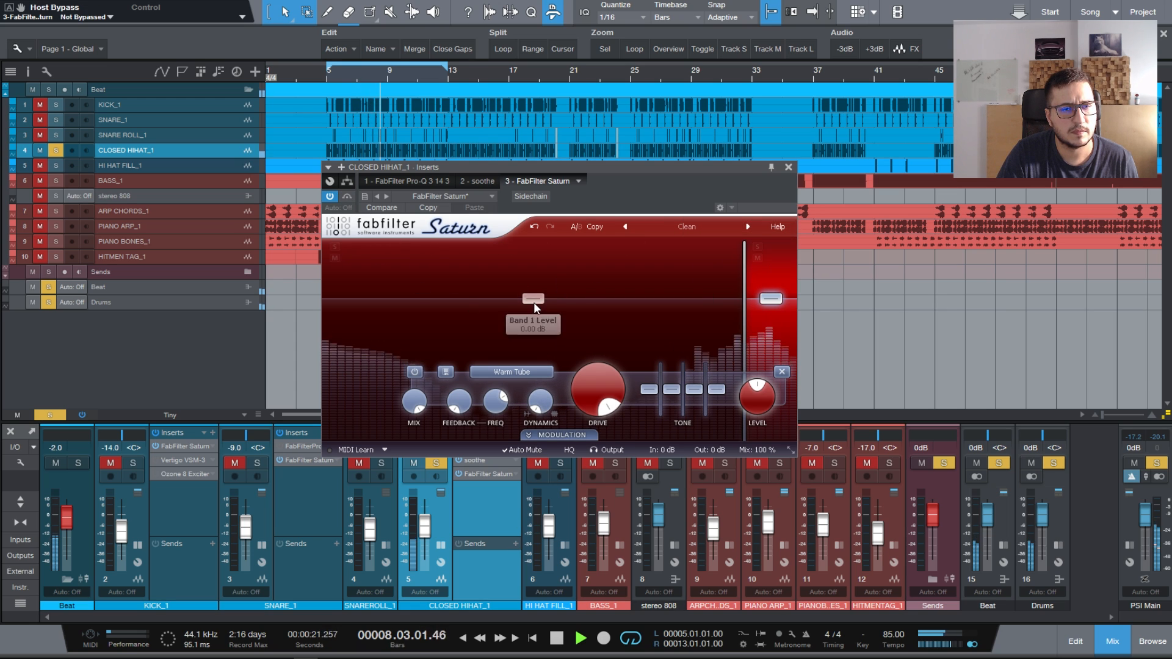
pyautogui.moveTo(533, 302); pyautogui.dragTo(536, 414)
pyautogui.moveTo(533, 372); pyautogui.dragTo(532, 328)
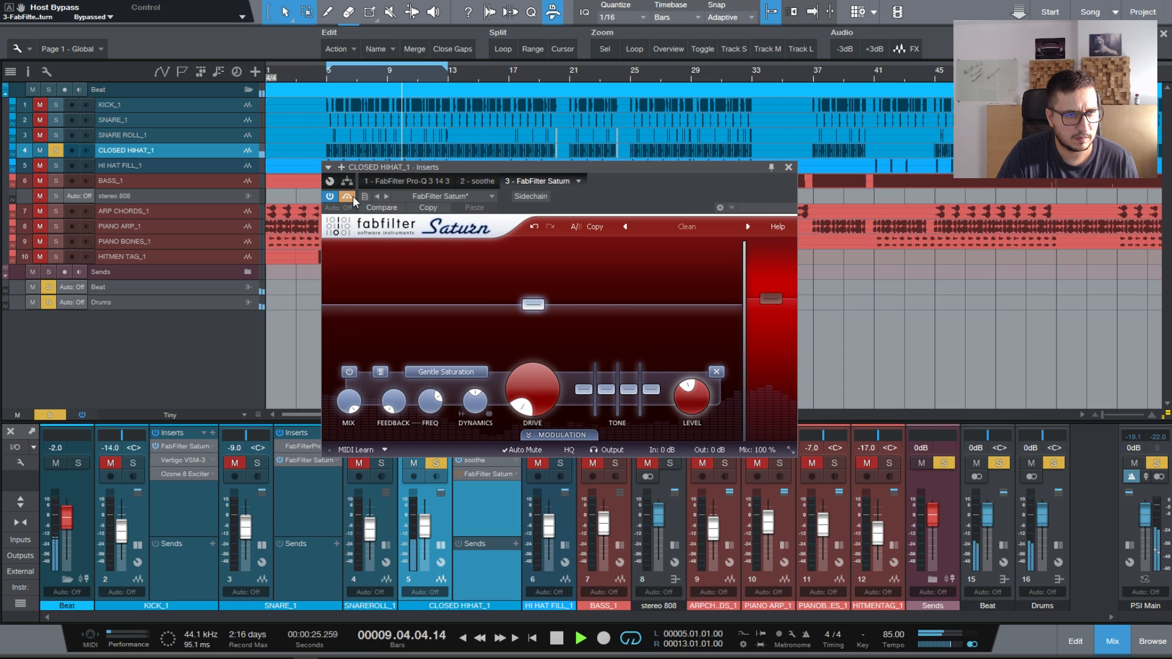
pyautogui.click(110, 462)
pyautogui.click(132, 463)
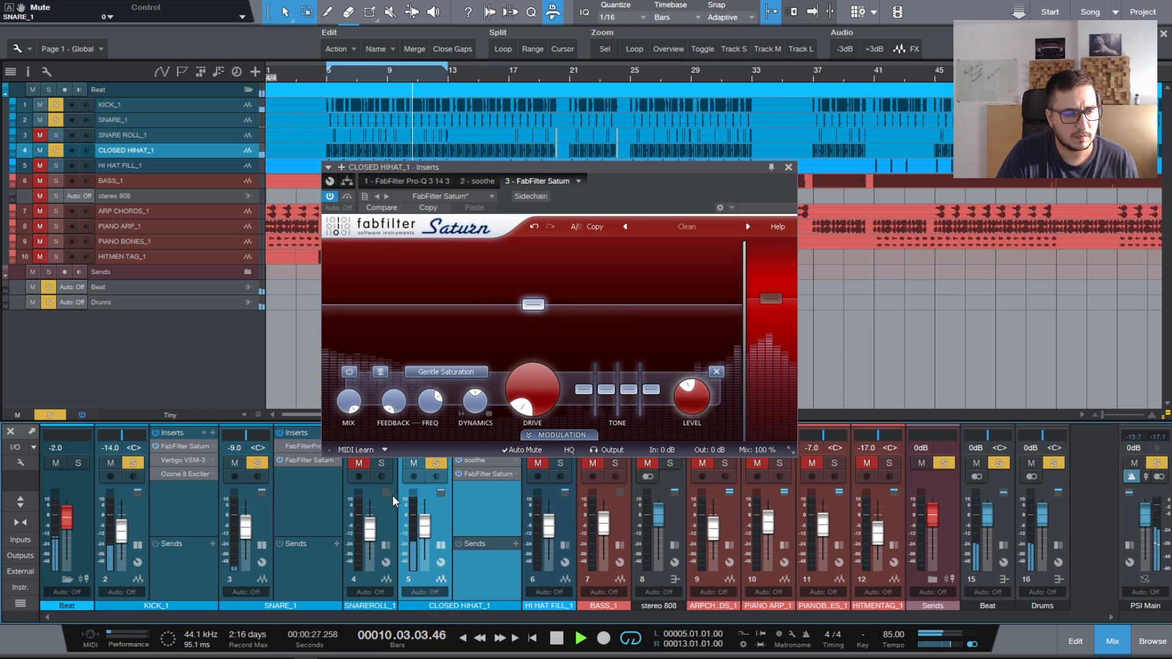
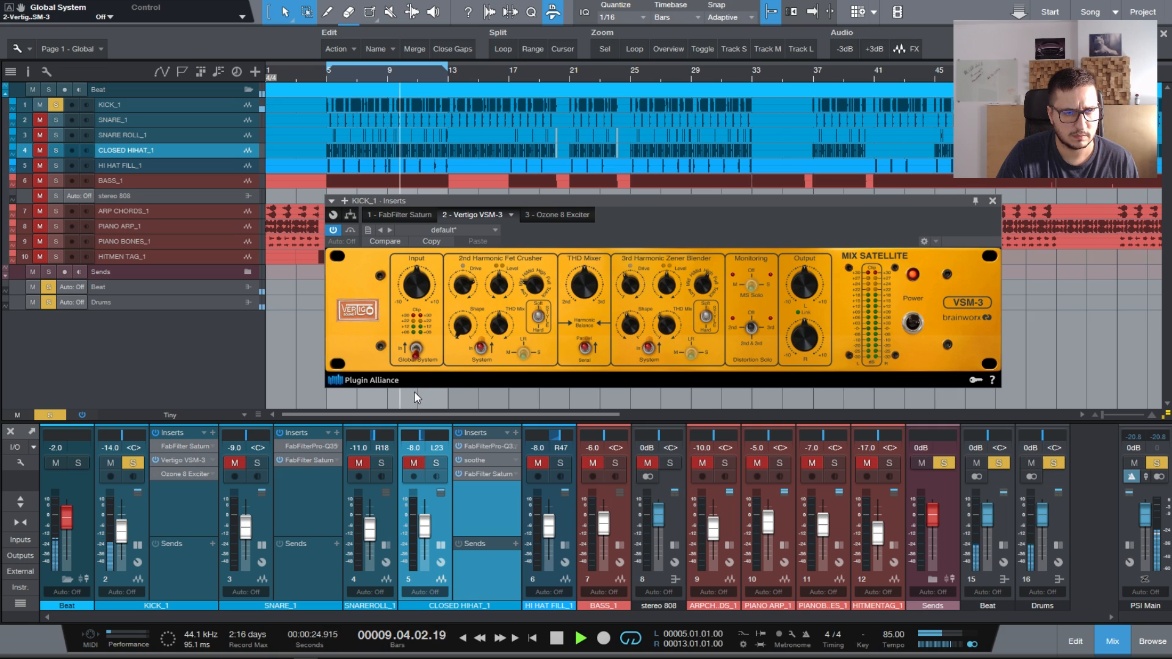
# Step: On the kick's Vertigo VSM-3, turn Global System on, set the Zener Blender filter to High, and monitor only the 3rd-harmonic distortion
pyautogui.click(414, 347)
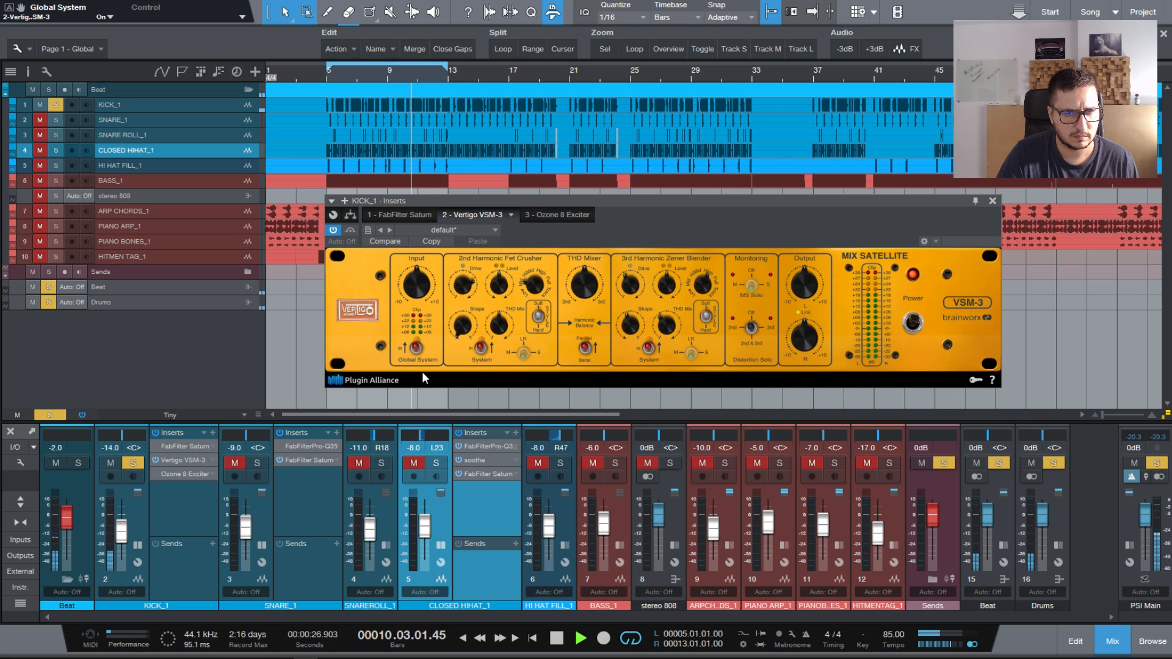
pyautogui.press('space')
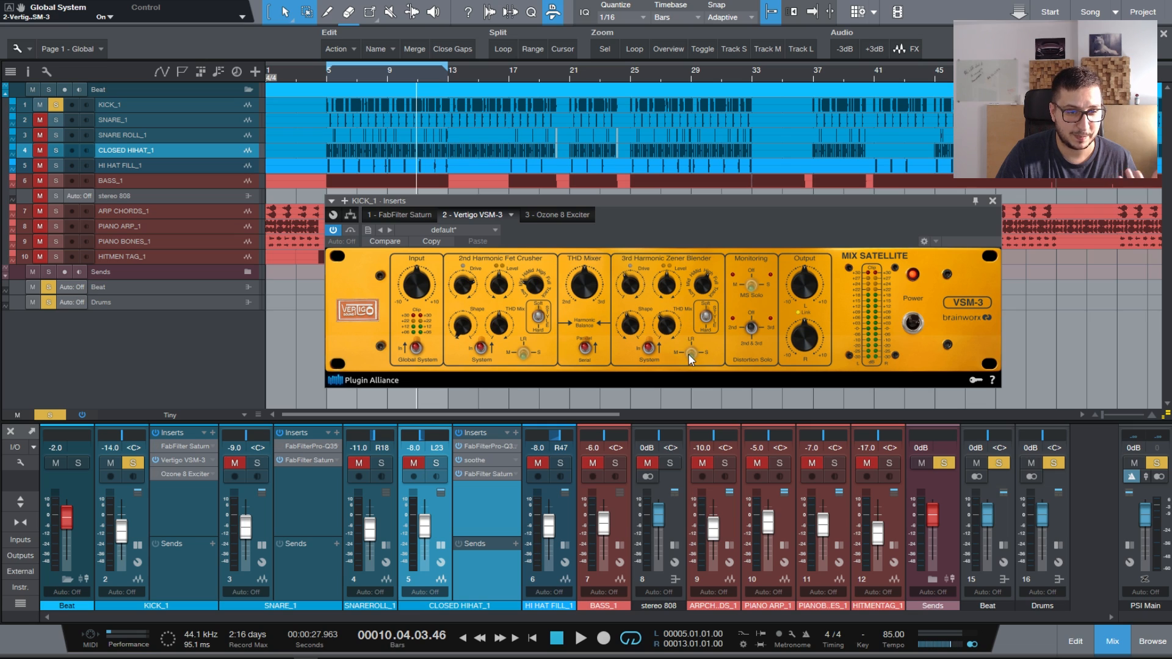
pyautogui.moveTo(697, 287); pyautogui.dragTo(700, 289)
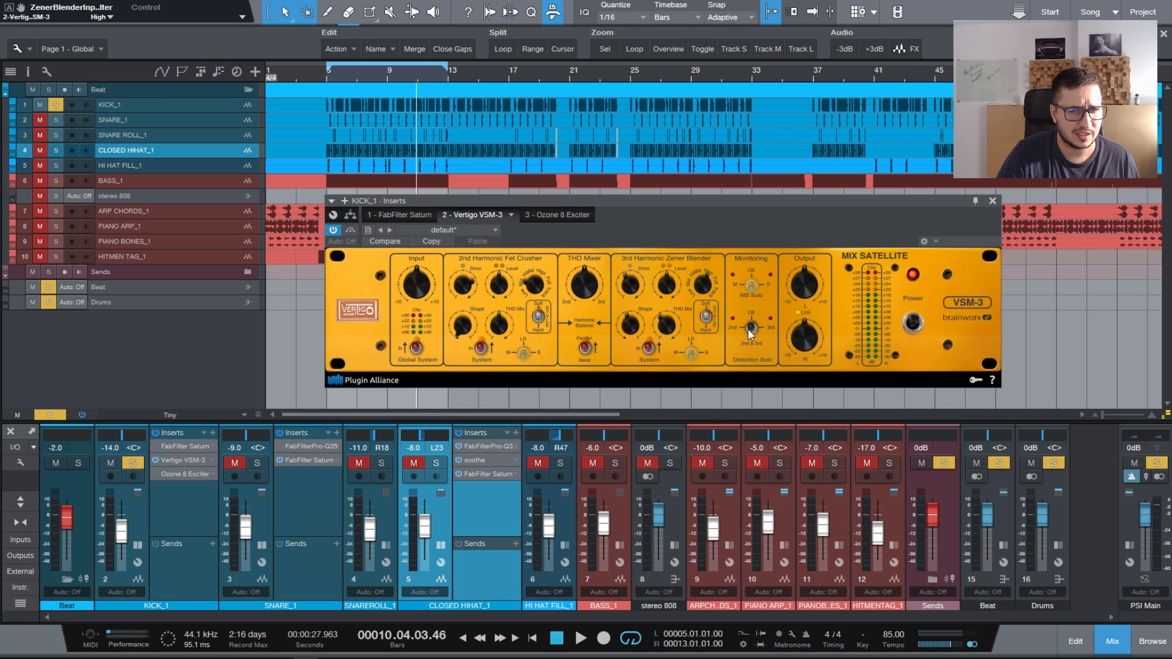
pyautogui.moveTo(748, 328); pyautogui.dragTo(768, 361)
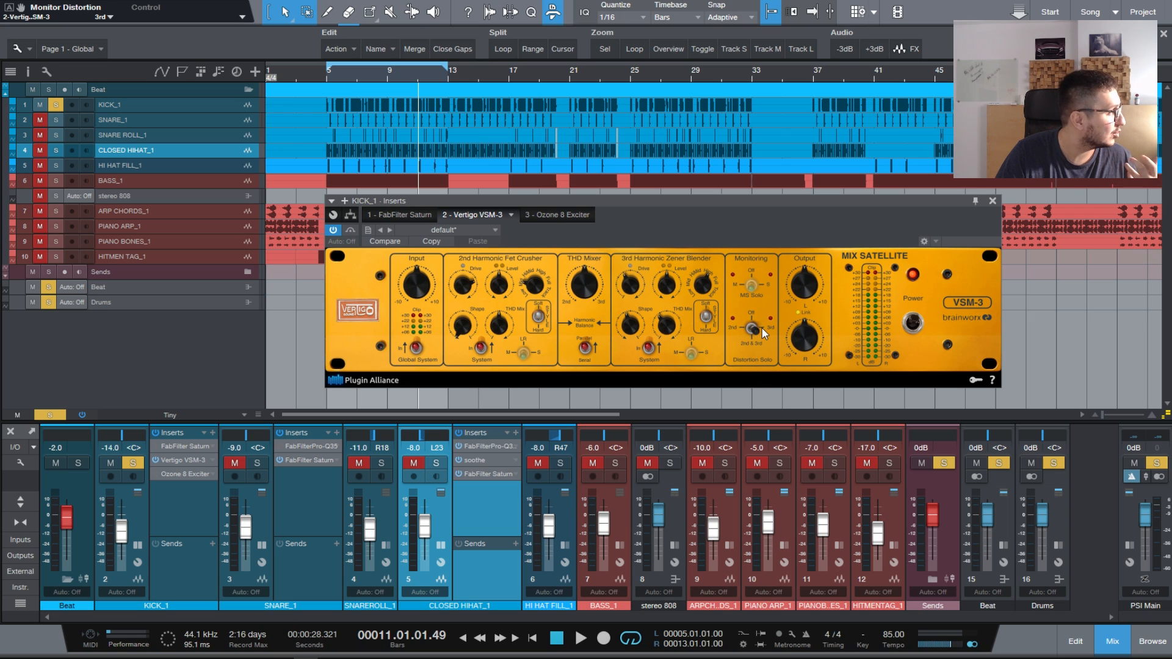
pyautogui.press('space')
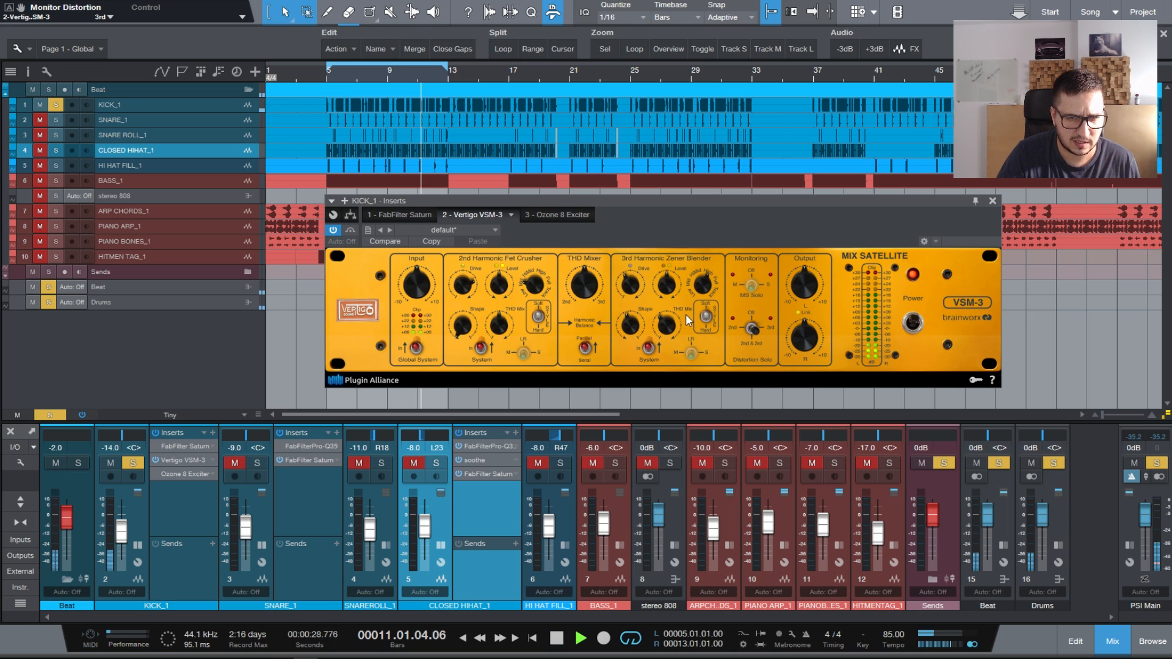
# Step: Set the kick's Zener Blender to Hard with Level 92% and THD Mix 62%, and compare with the VSM-3 powered off
pyautogui.moveTo(634, 268)
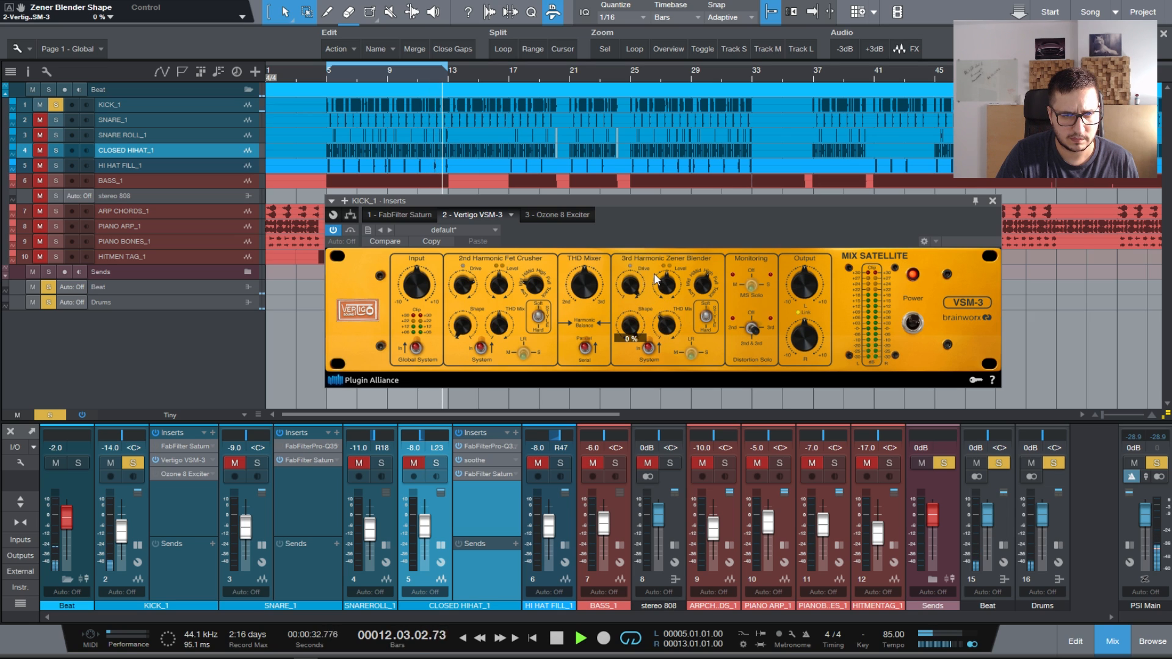
pyautogui.click(706, 316)
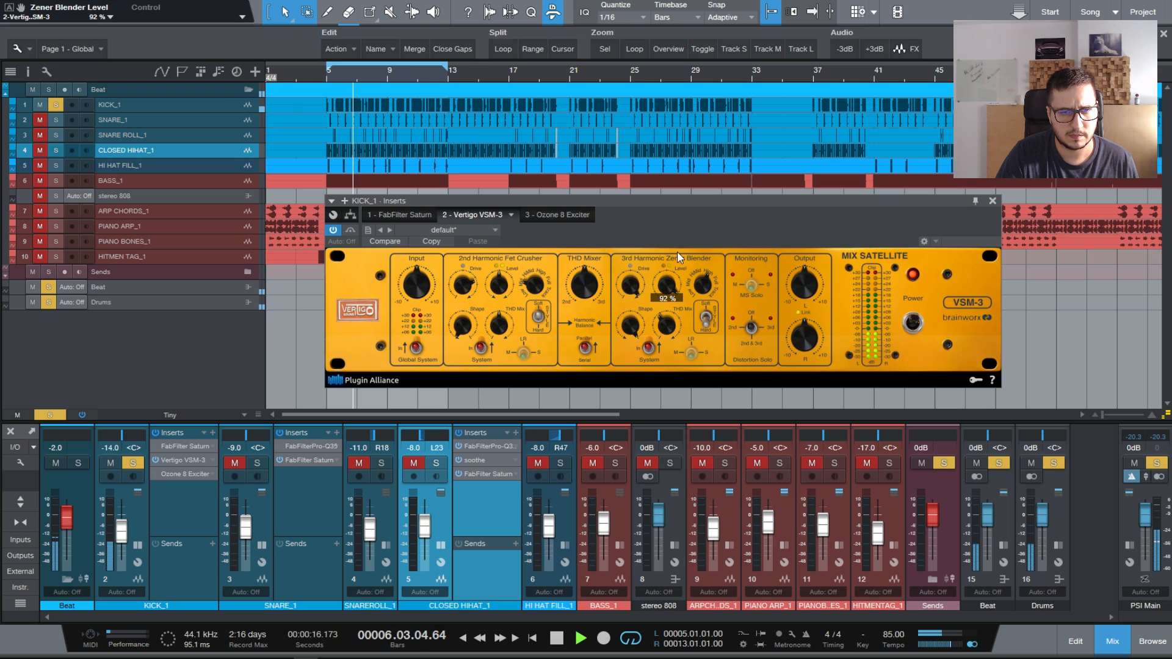
pyautogui.moveTo(677, 256); pyautogui.dragTo(682, 314)
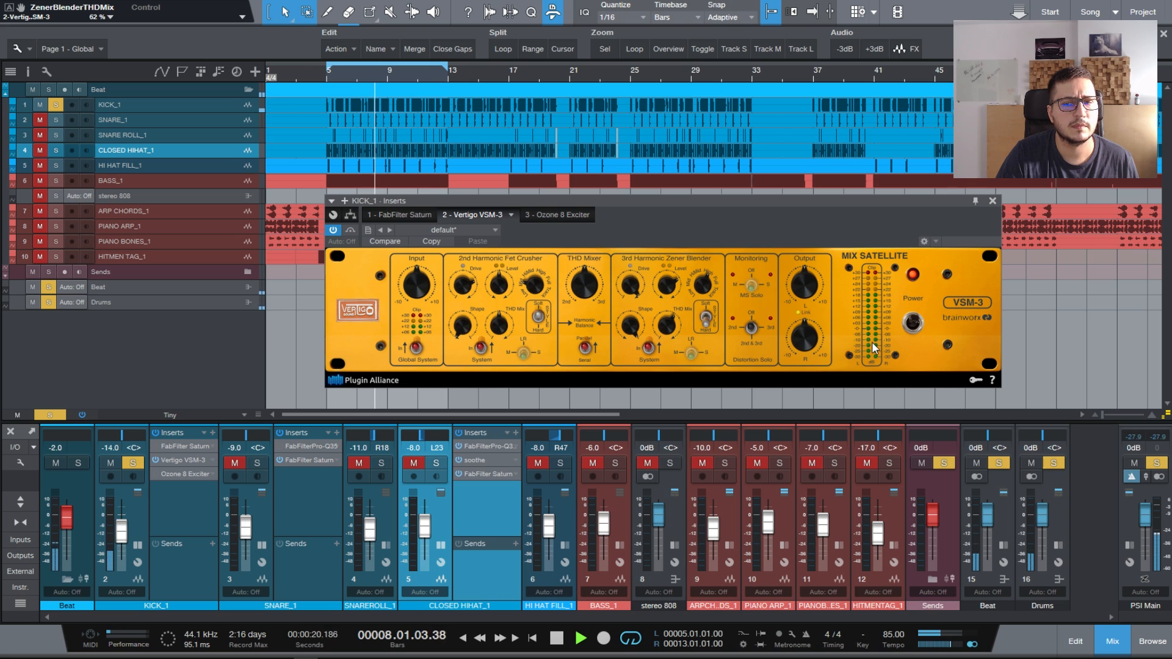
pyautogui.click(912, 322)
pyautogui.click(912, 322)
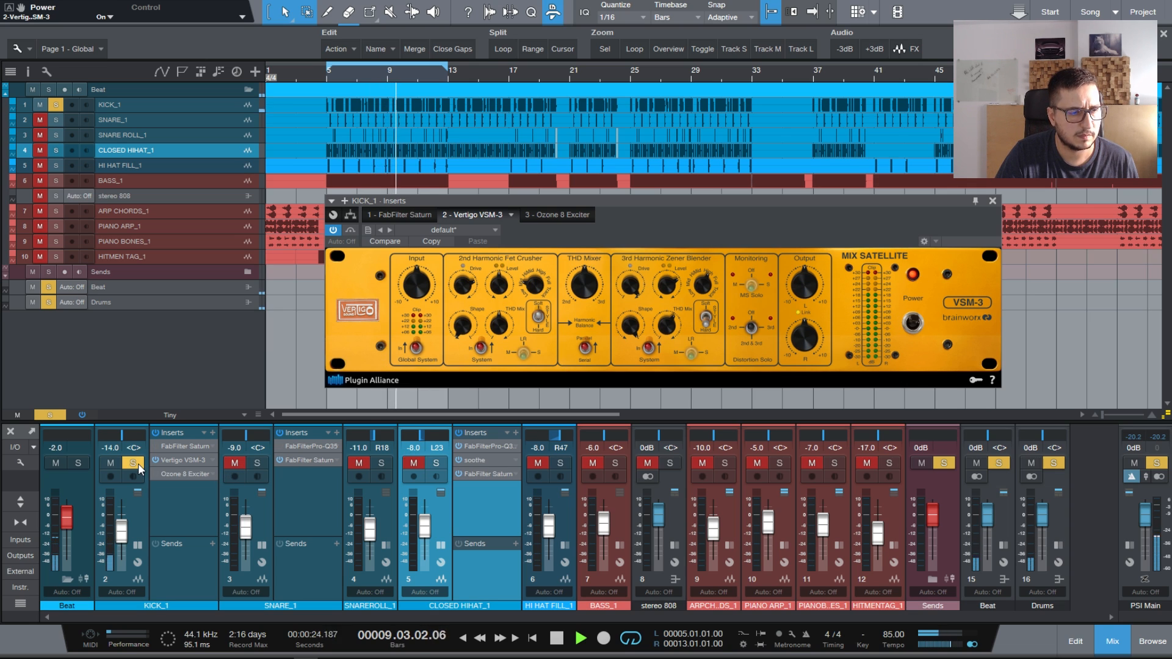
# Step: Deactivate Saturn on the snare and compare the kick in the full mix with the kick soloed
pyautogui.click(281, 461)
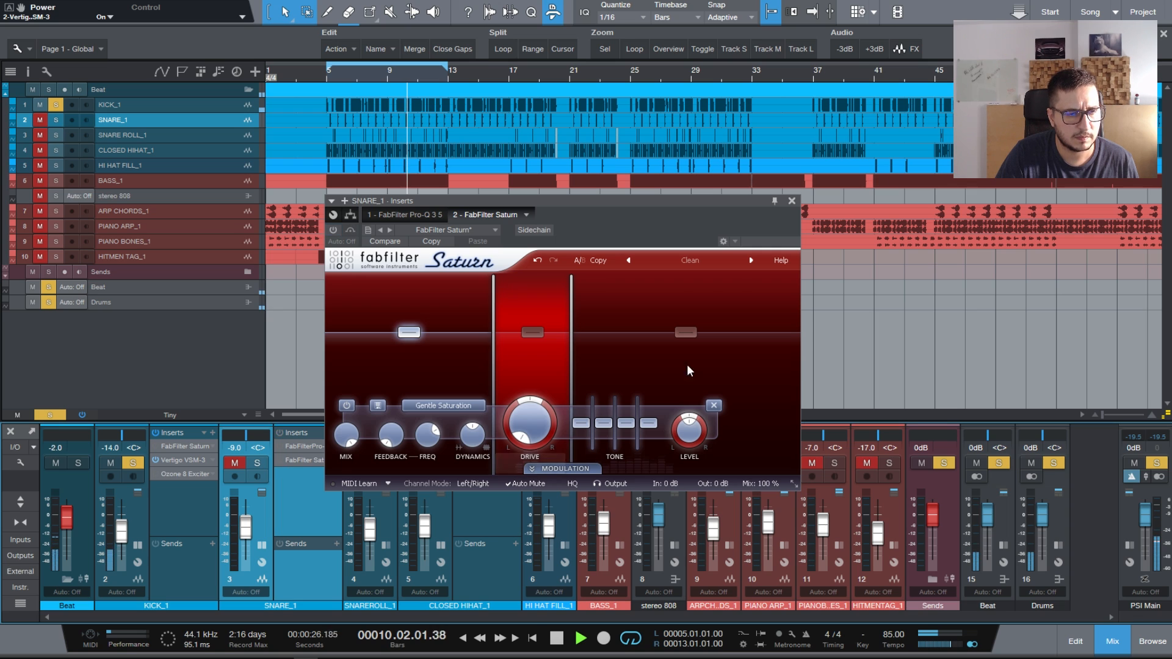
pyautogui.click(723, 199)
pyautogui.click(128, 464)
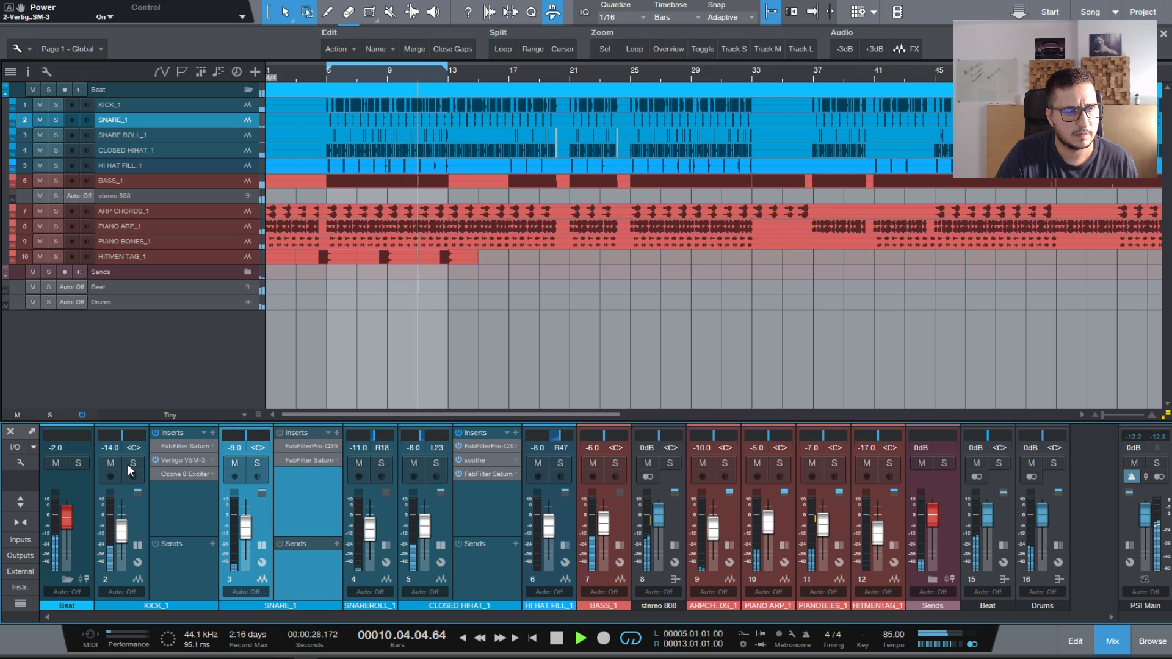
pyautogui.click(127, 464)
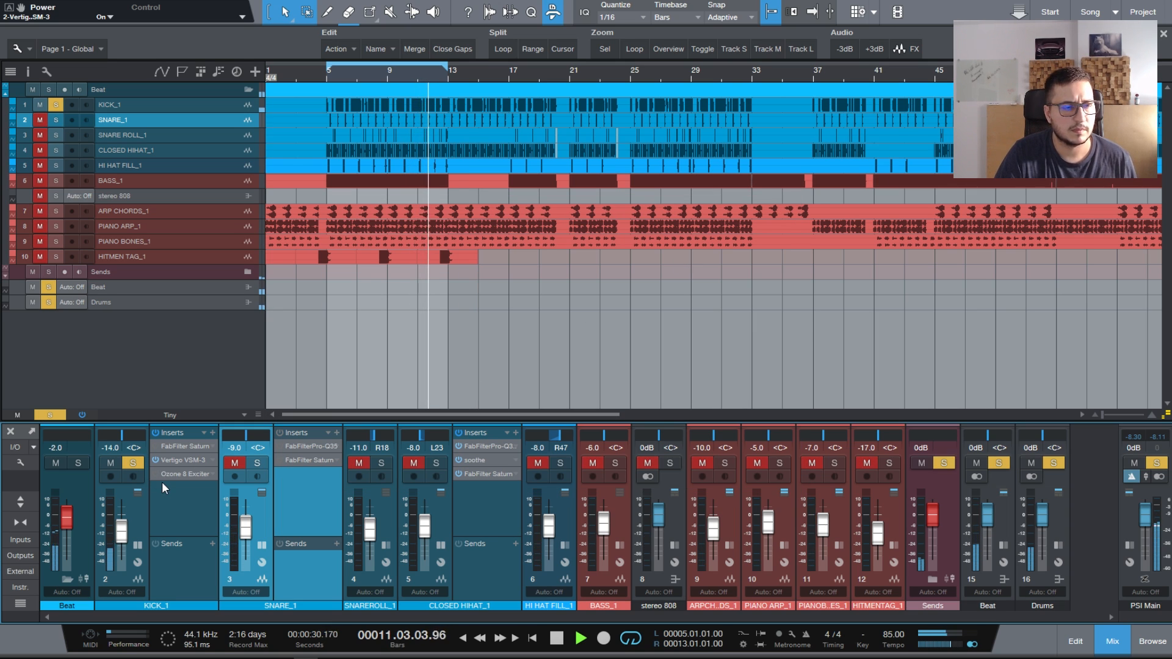
# Step: Copy the kick's Vertigo VSM-3 to the snare's inserts and play only the snare from bar 5
pyautogui.click(161, 459)
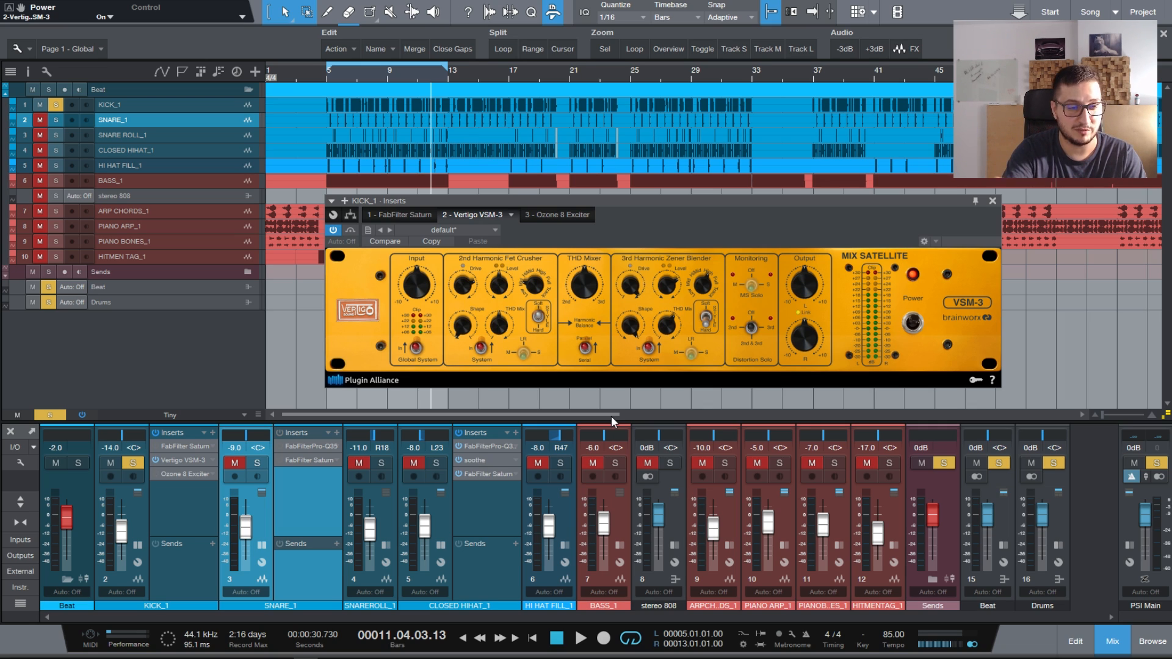
pyautogui.click(992, 201)
pyautogui.click(257, 462)
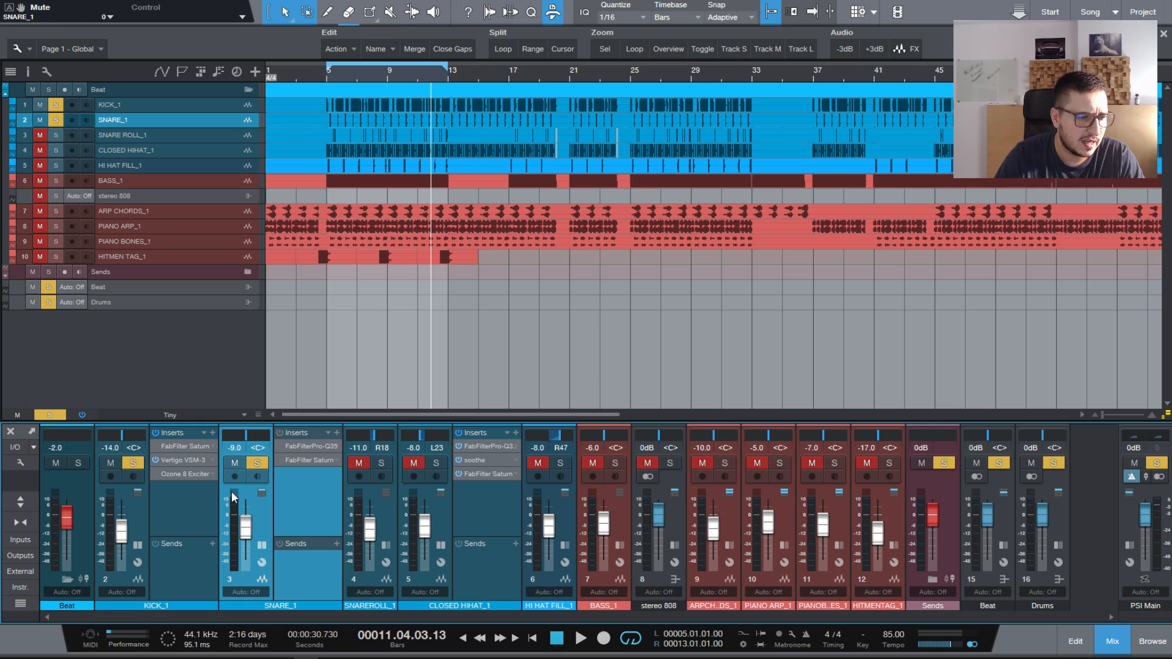
pyautogui.moveTo(188, 463); pyautogui.dragTo(308, 474)
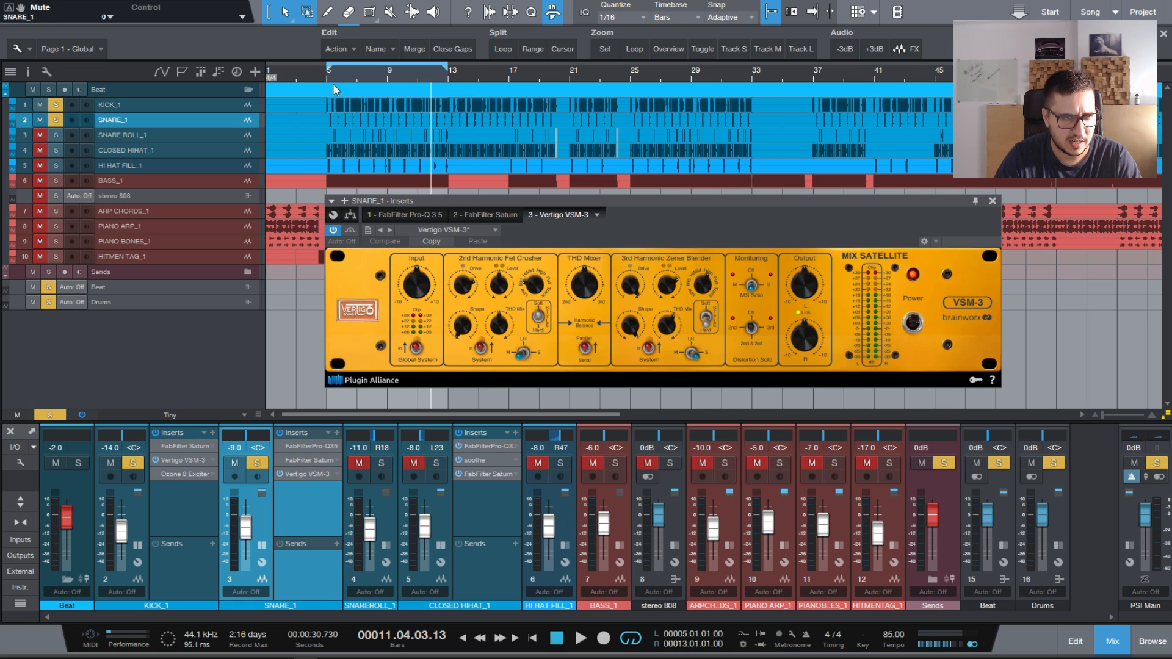
pyautogui.click(331, 75)
pyautogui.press('space')
pyautogui.click(132, 462)
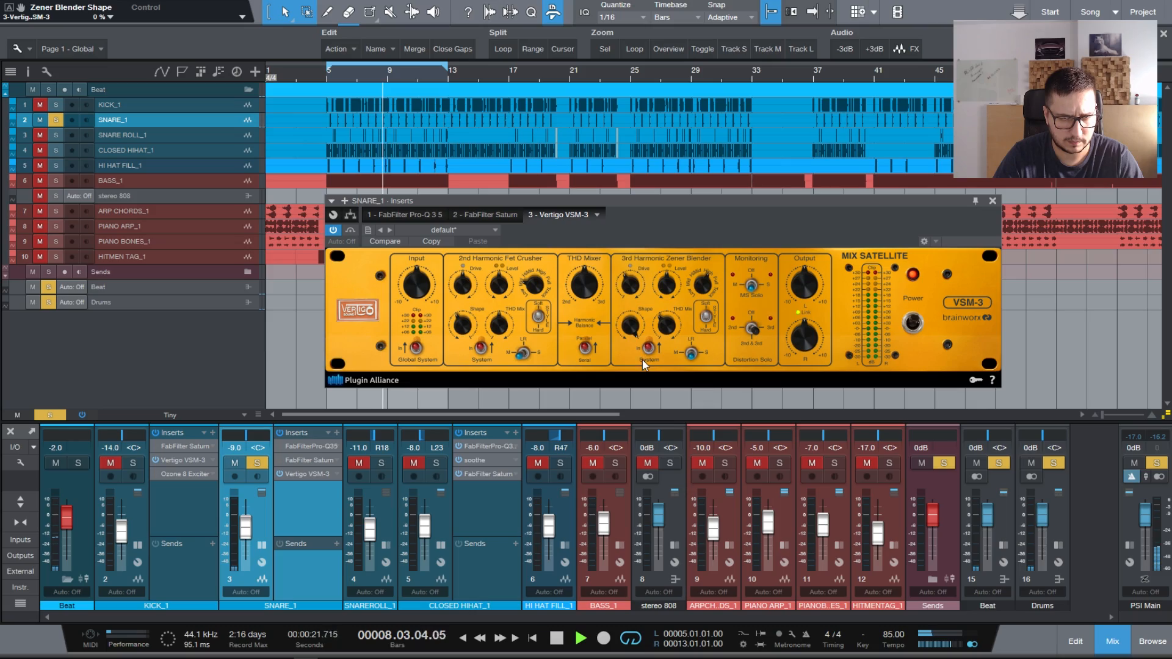
# Step: On the snare's Vertigo VSM-3, set the Zener Blender to THD Mix 61% and Level 80%, with distortion solo off
pyautogui.moveTo(642, 360); pyautogui.dragTo(621, 379)
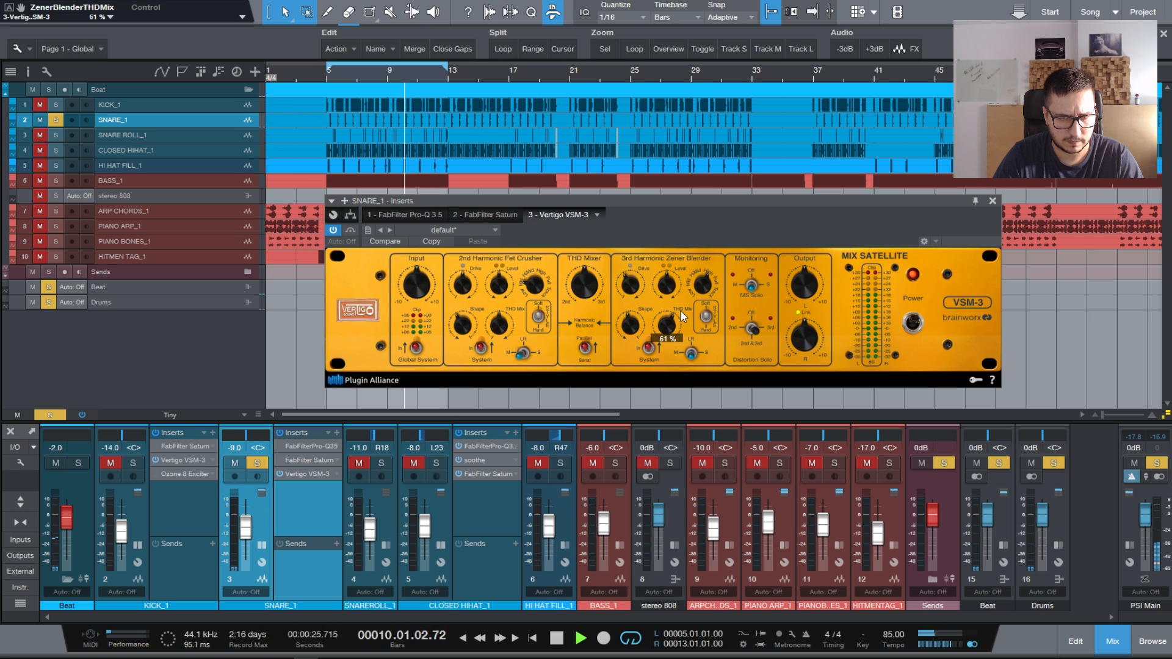
pyautogui.moveTo(749, 329); pyautogui.dragTo(755, 307)
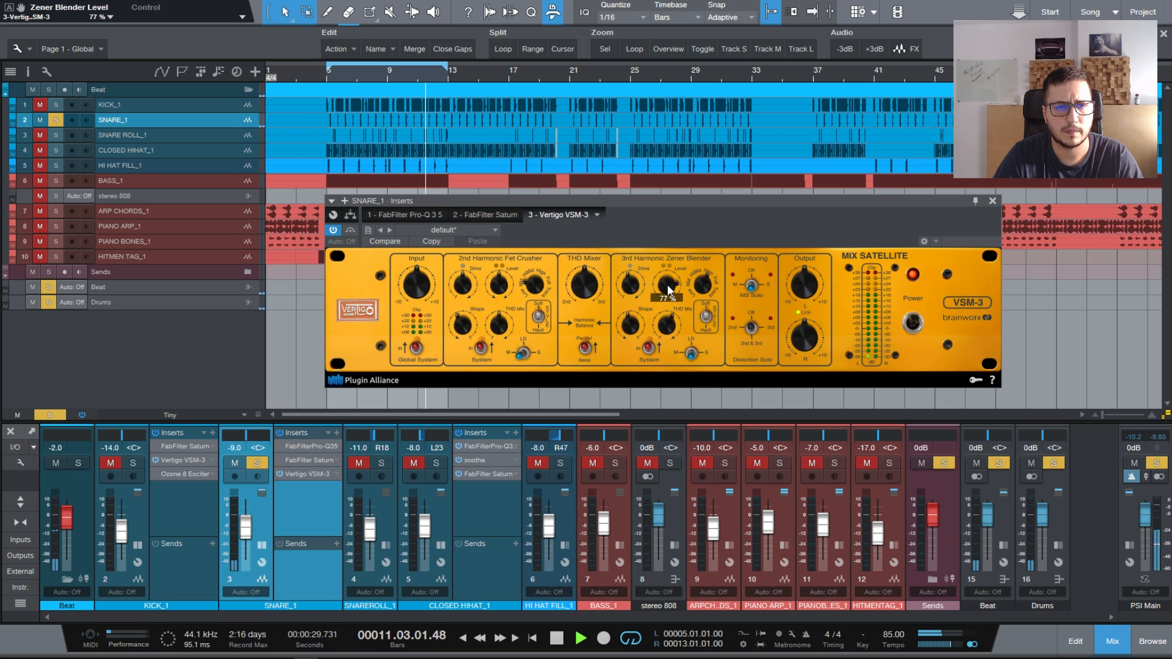
pyautogui.scroll(3, 668, 287)
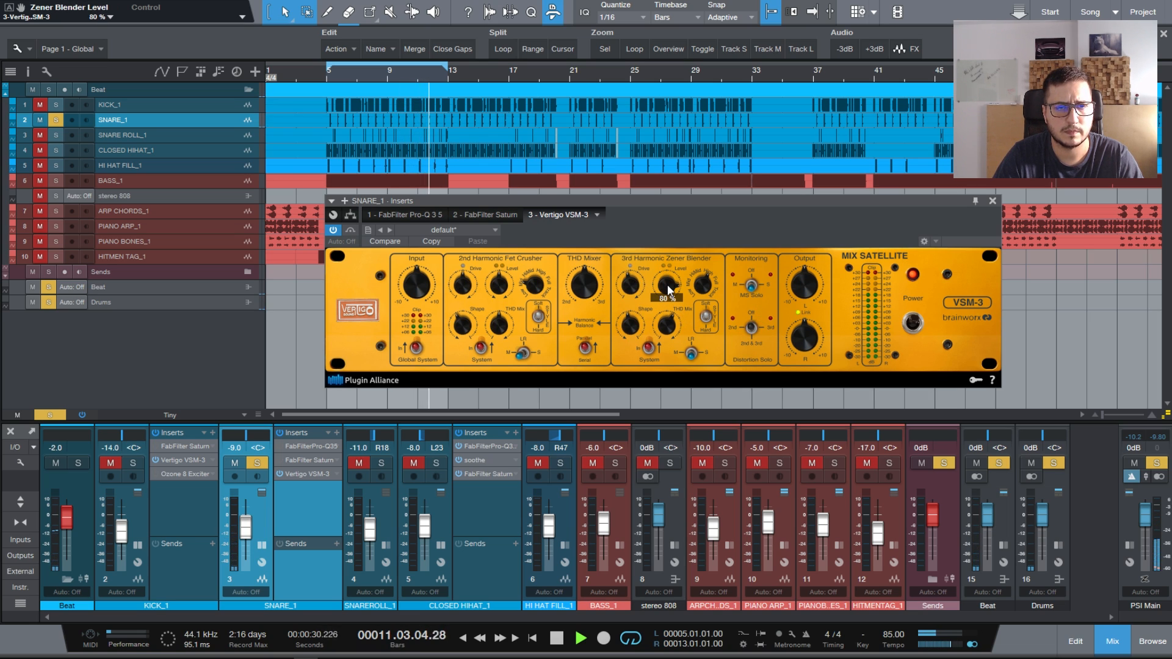
pyautogui.click(651, 347)
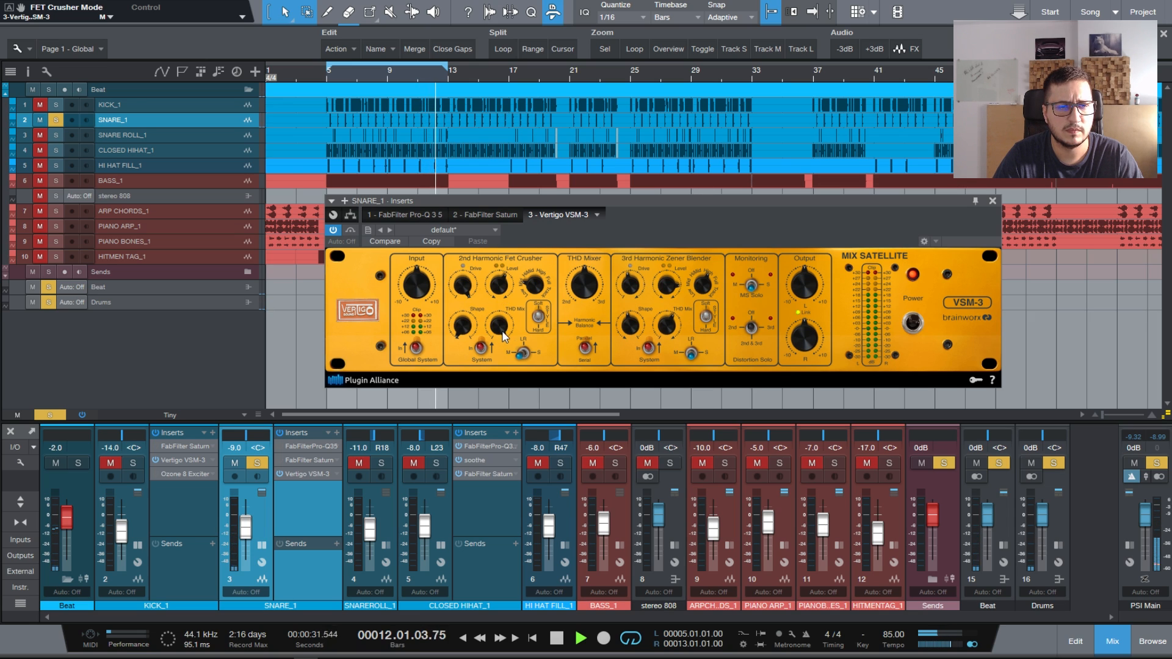
pyautogui.click(415, 348)
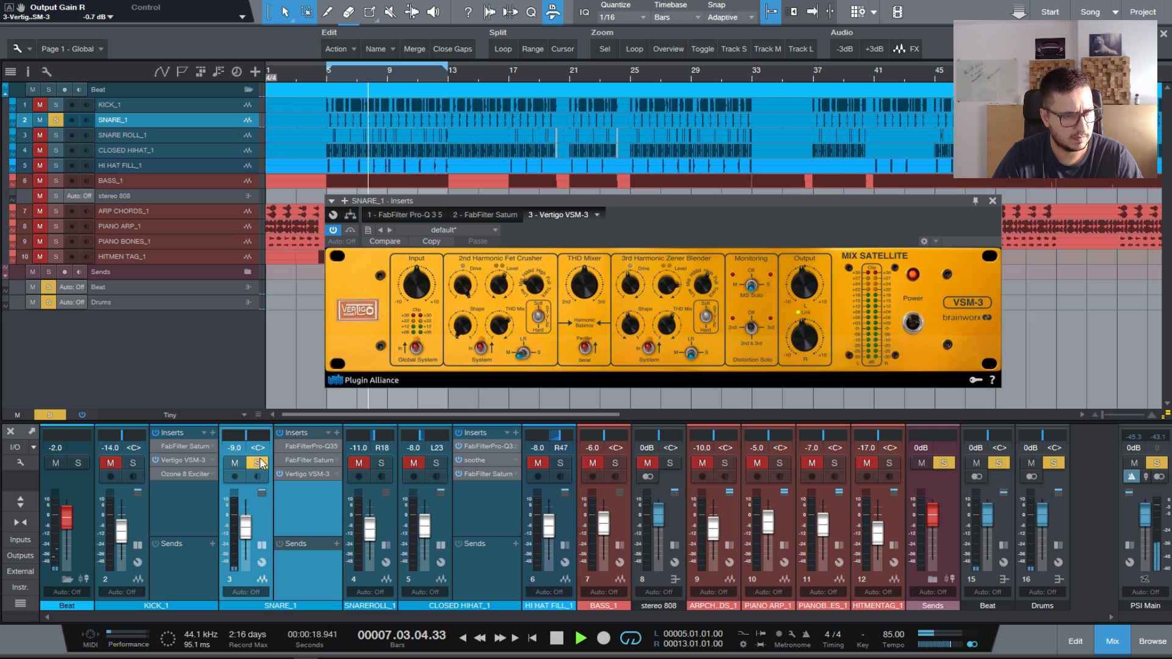
# Step: Play the kick together with the snare, set the snare VSM-3's output gain to -2.0 dB, and close the plug-in
pyautogui.click(132, 462)
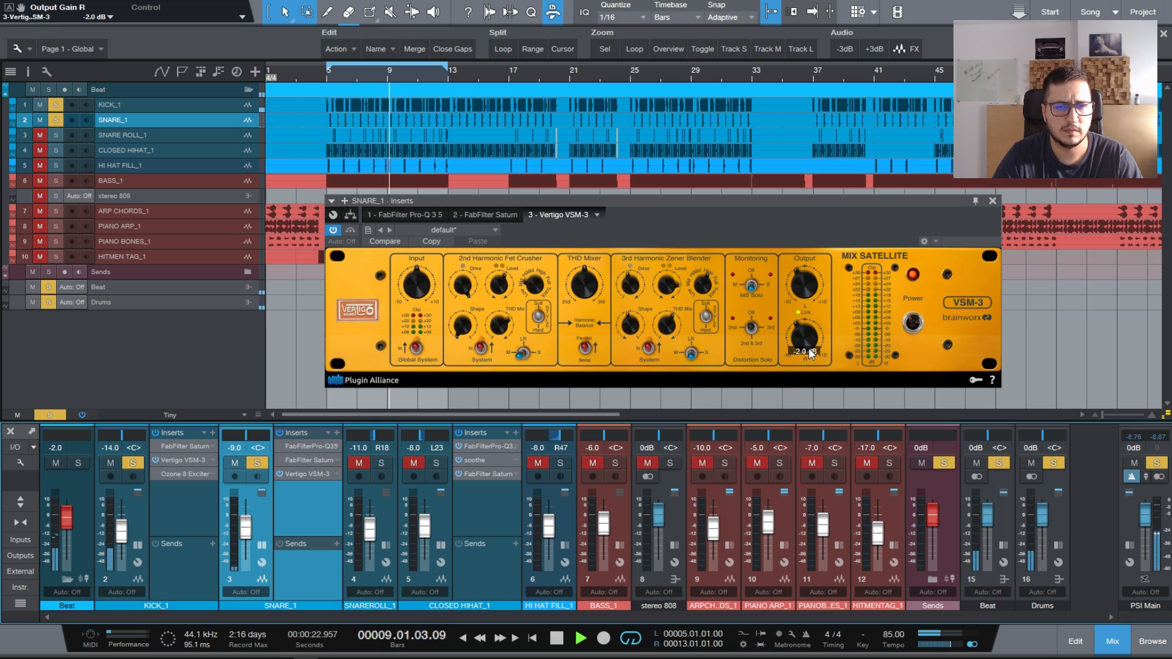
pyautogui.press('space')
pyautogui.click(993, 201)
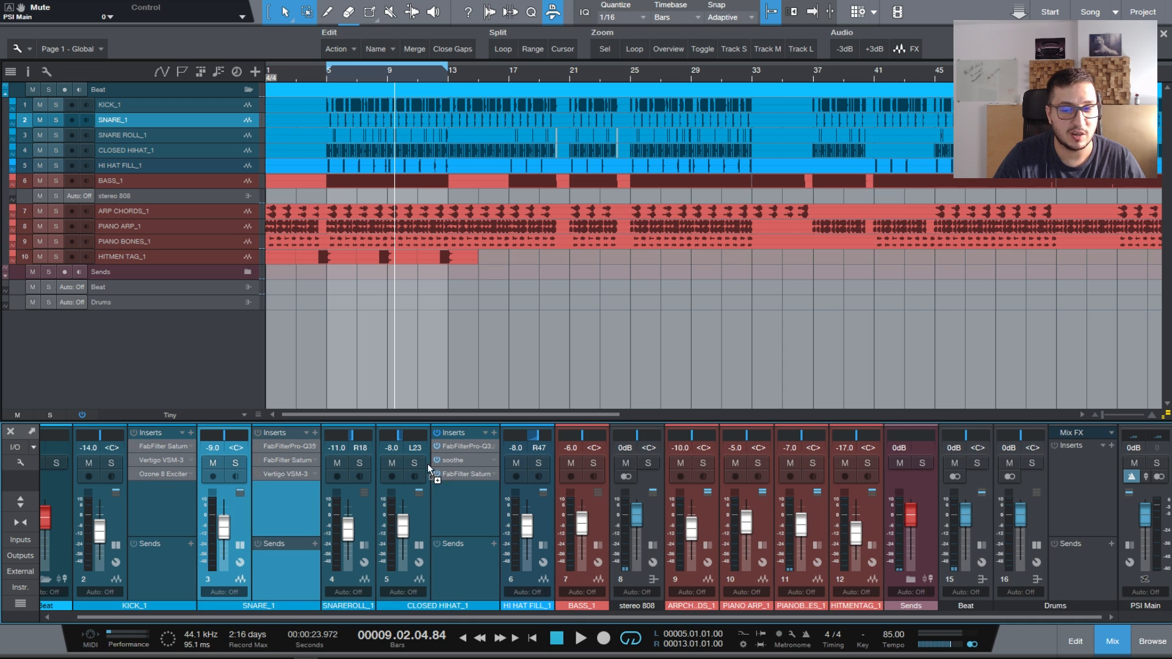
# Step: Copy the kick's Ozone 8 Exciter to the Drums bus and set its crossovers to 278 Hz, 1.52 kHz and 6.71 kHz
pyautogui.moveTo(429, 468); pyautogui.dragTo(1085, 453)
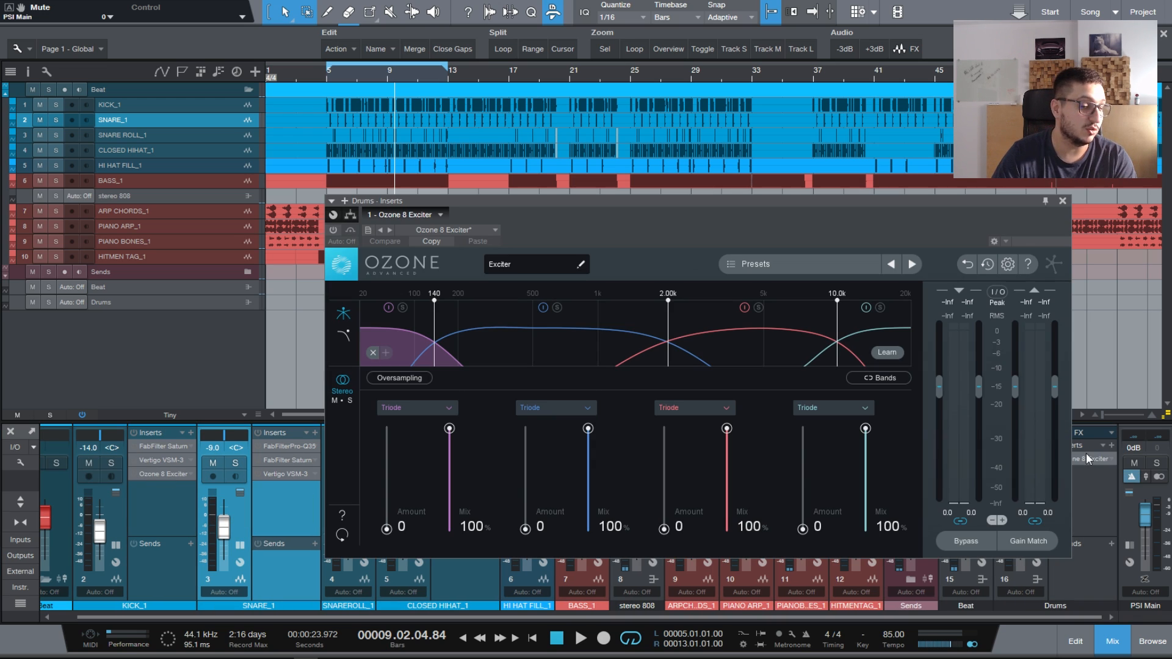
pyautogui.moveTo(553, 169); pyautogui.dragTo(519, 133)
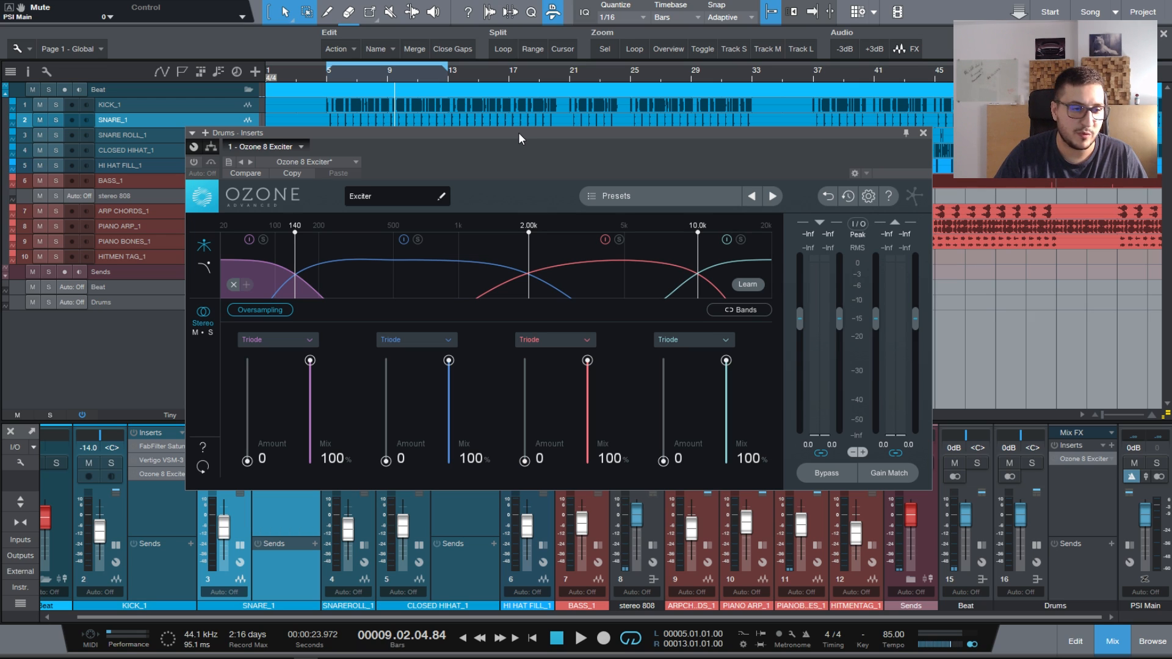
pyautogui.moveTo(295, 268); pyautogui.dragTo(344, 269)
pyautogui.moveTo(528, 252); pyautogui.dragTo(501, 251)
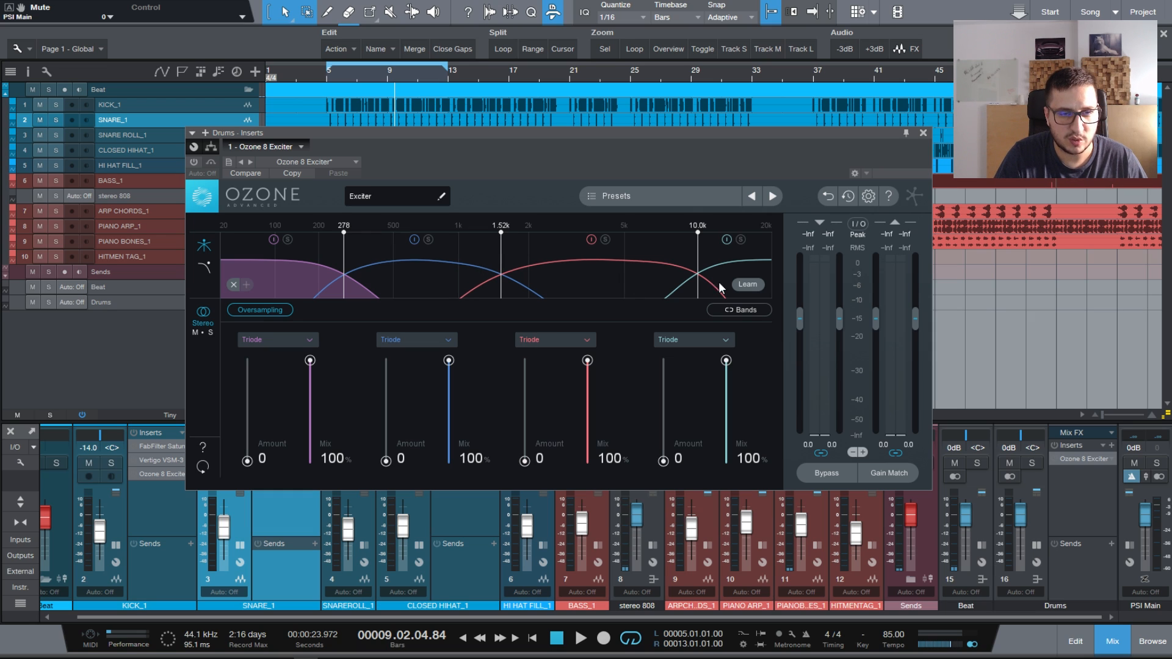
pyautogui.moveTo(697, 262); pyautogui.dragTo(655, 262)
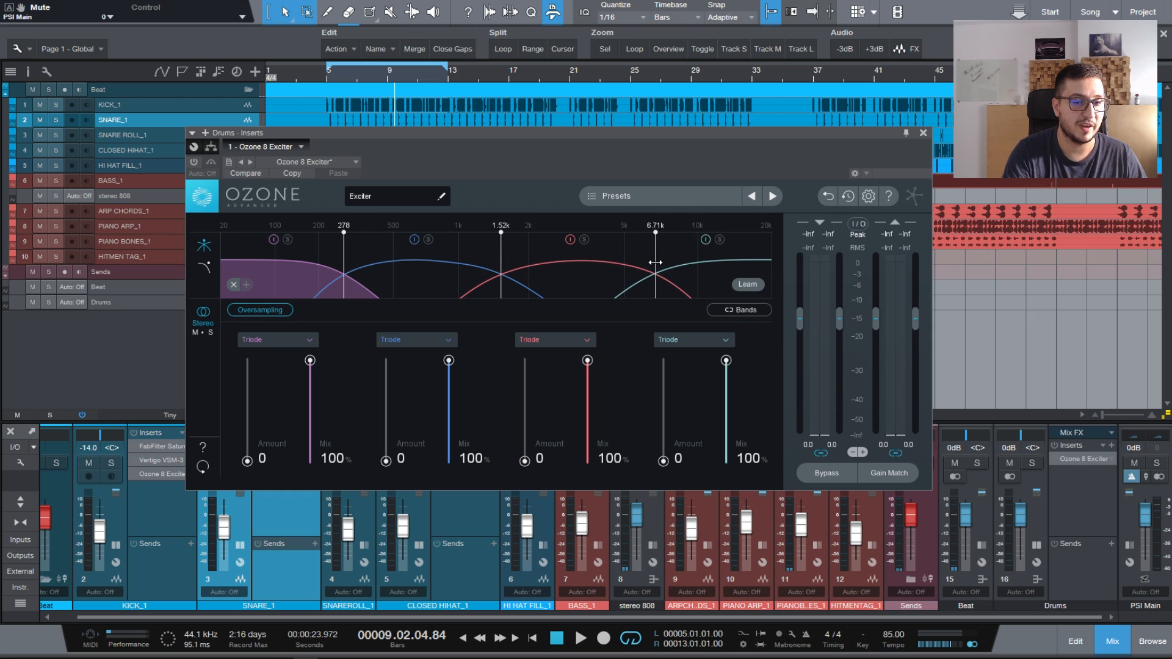
# Step: Play only the drums with the Drums bus Exciter active, and set its lowest crossover to 196 Hz while monitoring the low band
pyautogui.press('space')
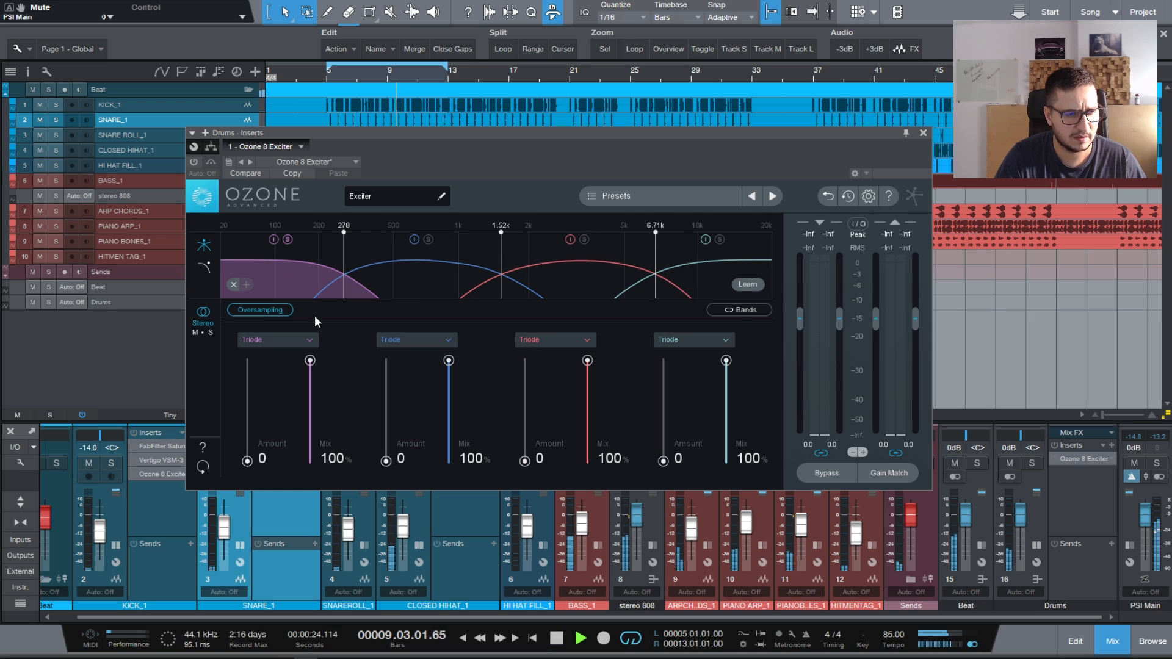
pyautogui.click(976, 463)
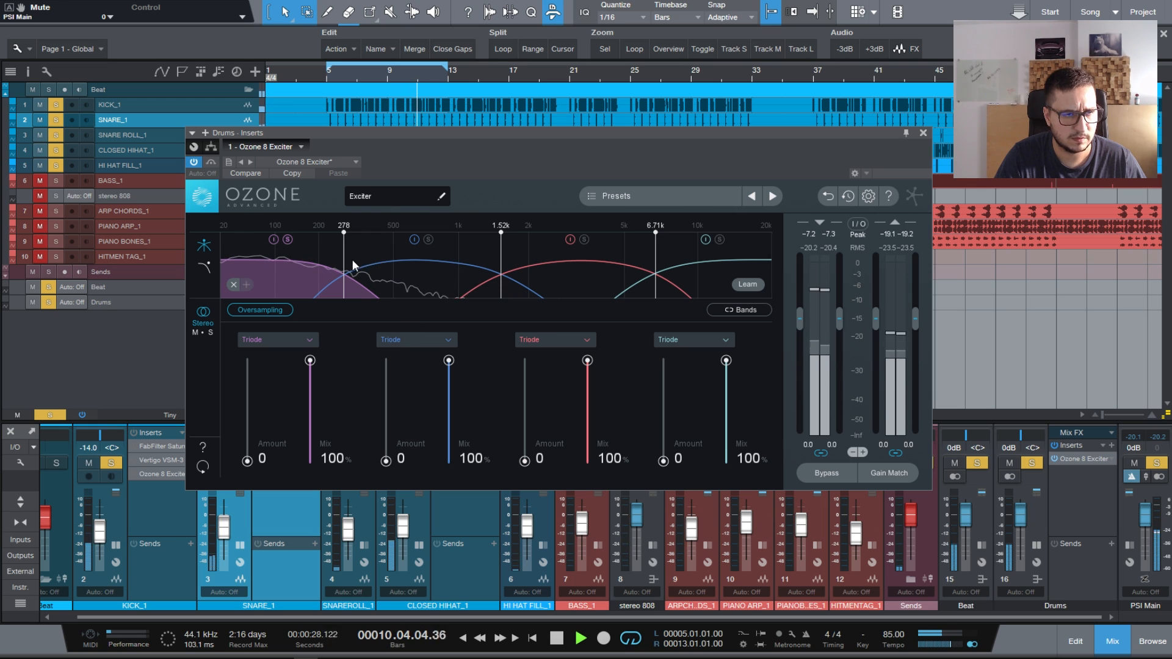
pyautogui.moveTo(346, 261); pyautogui.dragTo(318, 268)
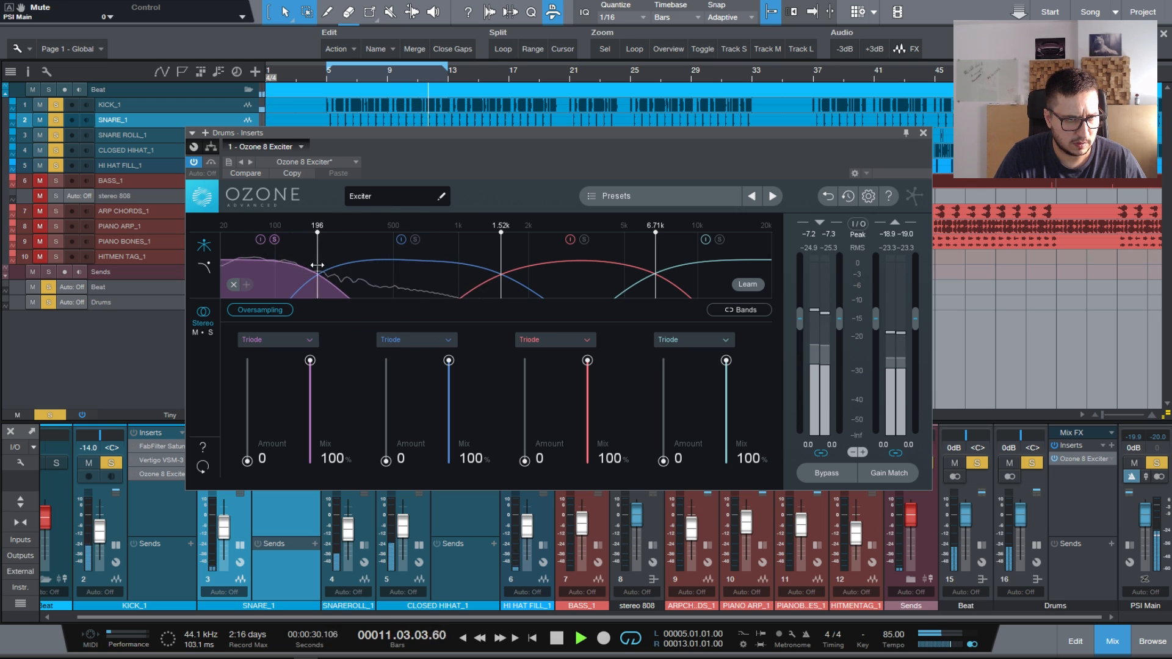
# Step: Set the Exciter's second crossover to 656 Hz while monitoring the low-mid band, and unsolo that band
pyautogui.press('space')
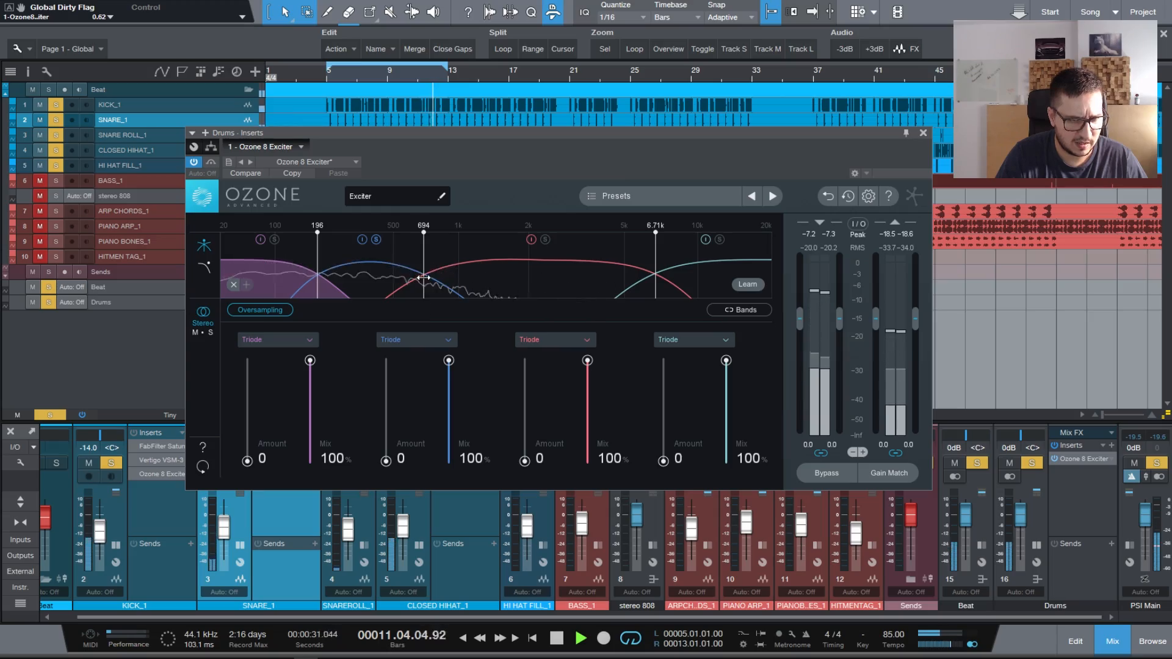
pyautogui.moveTo(434, 277)
pyautogui.mouseDown()
pyautogui.moveTo(413, 278)
pyautogui.moveTo(419, 269)
pyautogui.mouseUp()
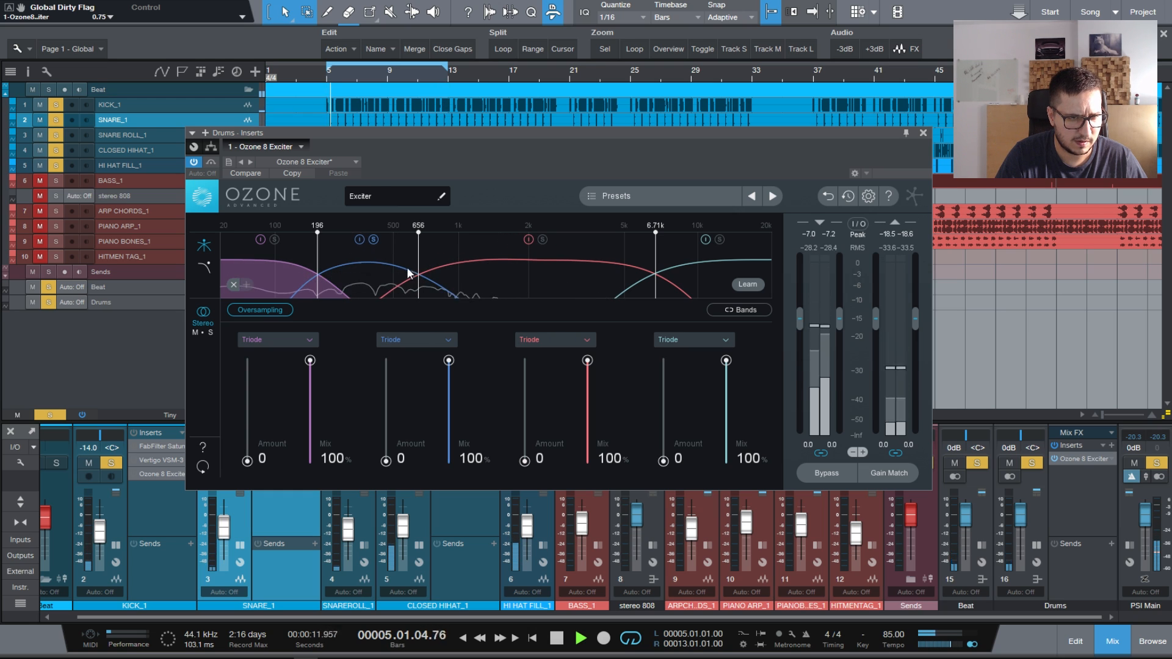
pyautogui.click(374, 240)
# Step: Solo the Exciter's third band, set the upper crossover to 4.91 kHz, and unsolo the band
pyautogui.click(542, 239)
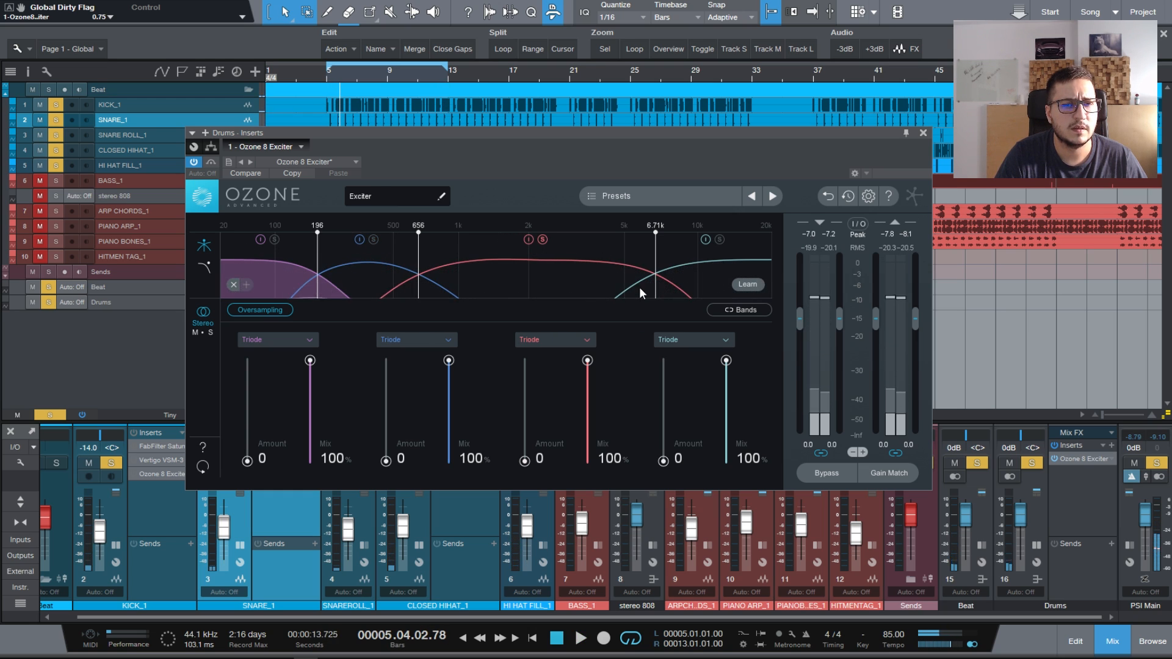
pyautogui.moveTo(651, 277); pyautogui.dragTo(622, 277)
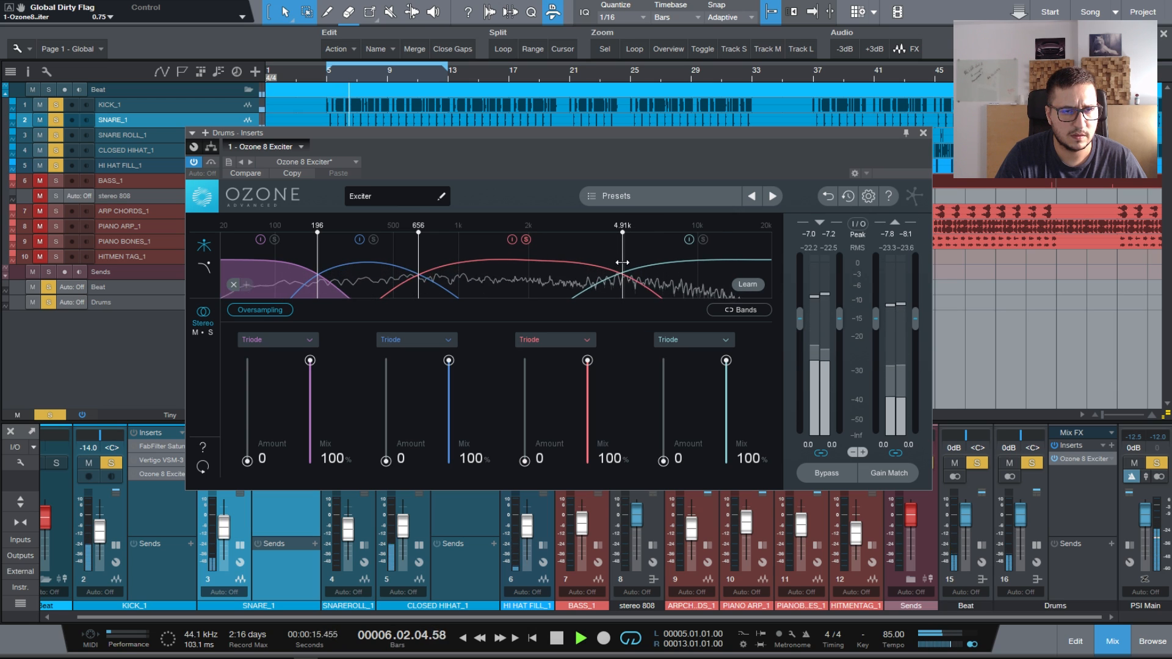
pyautogui.press('space')
pyautogui.click(526, 240)
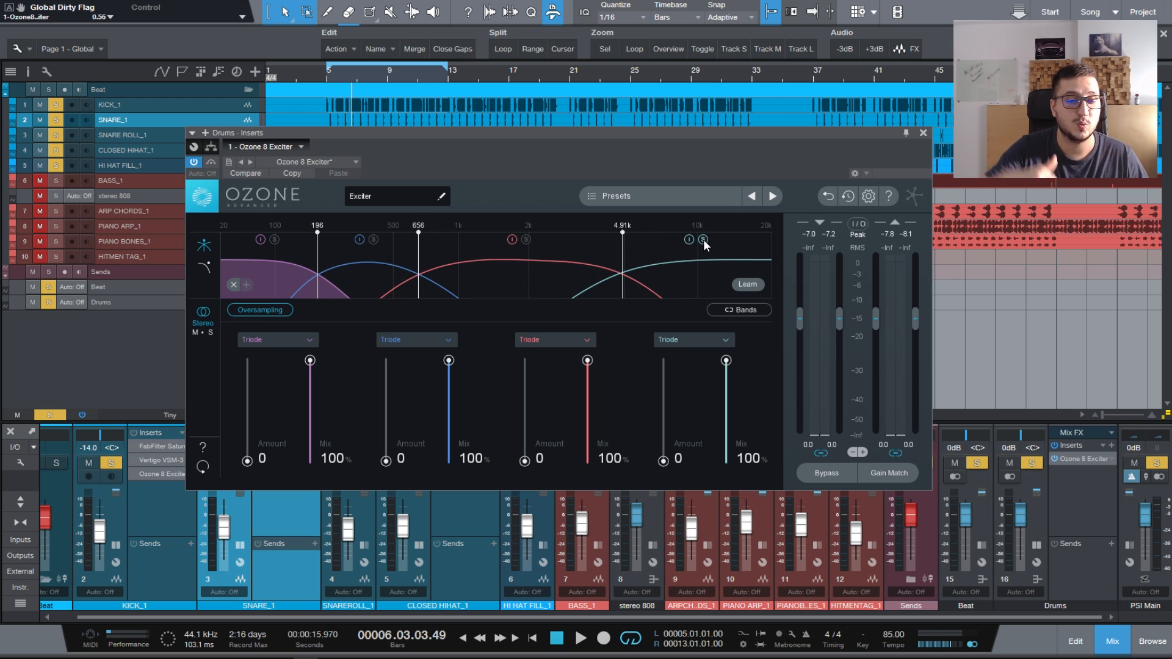
# Step: Listen to the Exciter's high band alone and compare it with all bands playing
pyautogui.press('space')
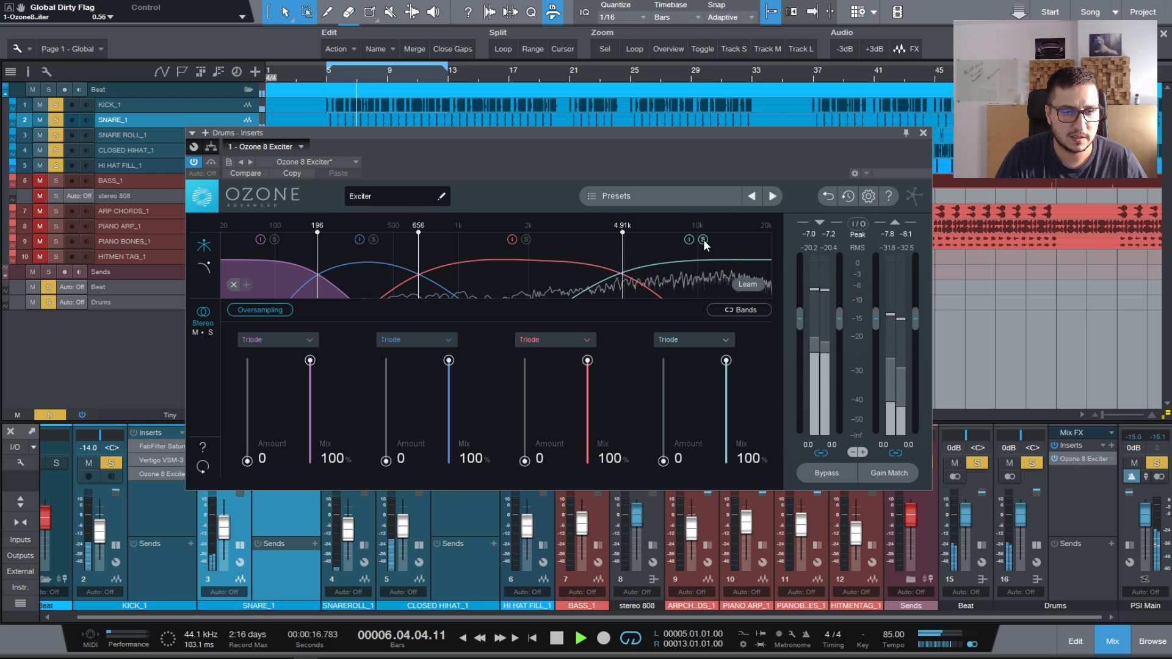
pyautogui.click(703, 239)
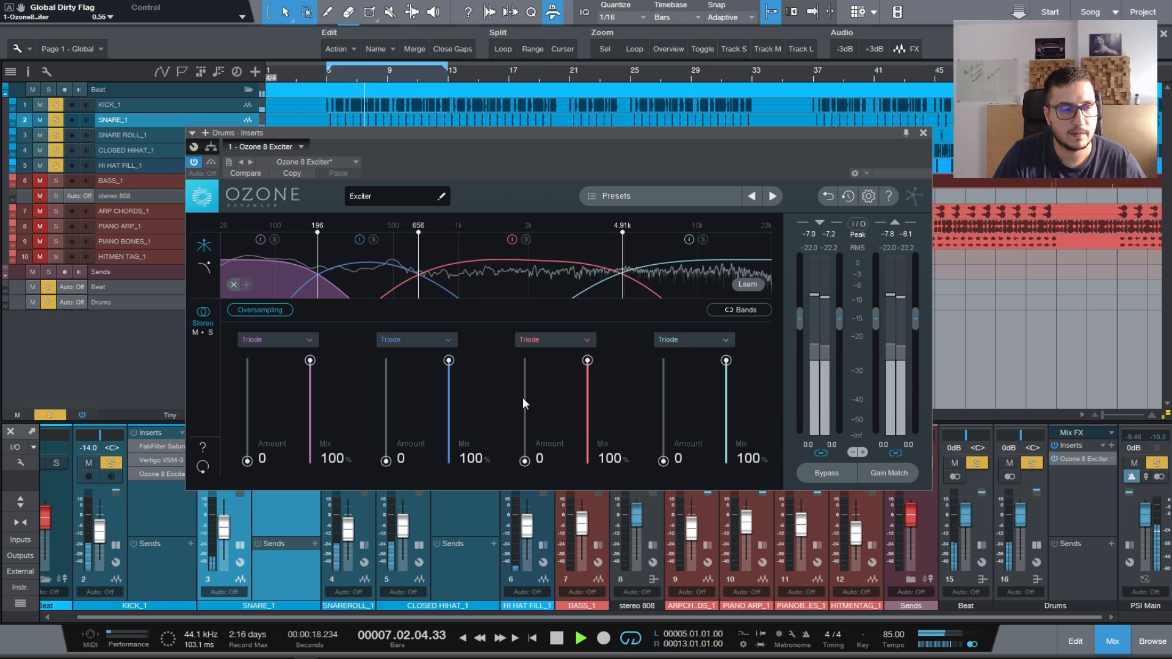
pyautogui.press('space')
# Step: Set the Exciter's low band to Triode with an Amount of 4.4
pyautogui.click(274, 339)
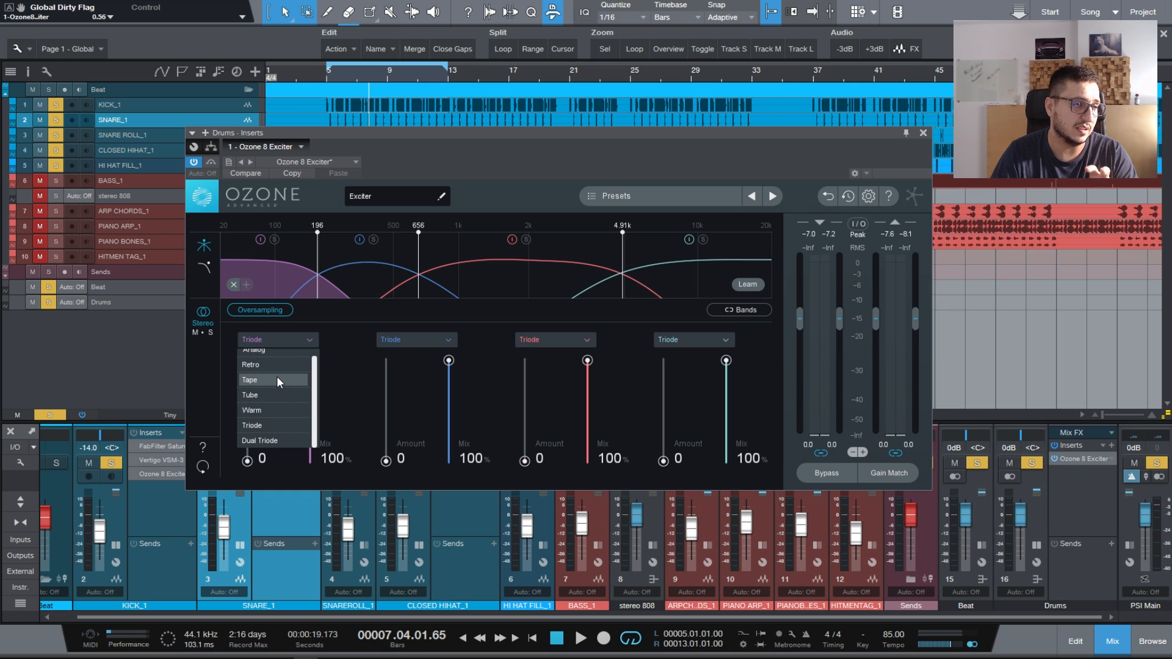
pyautogui.click(262, 426)
pyautogui.press('space')
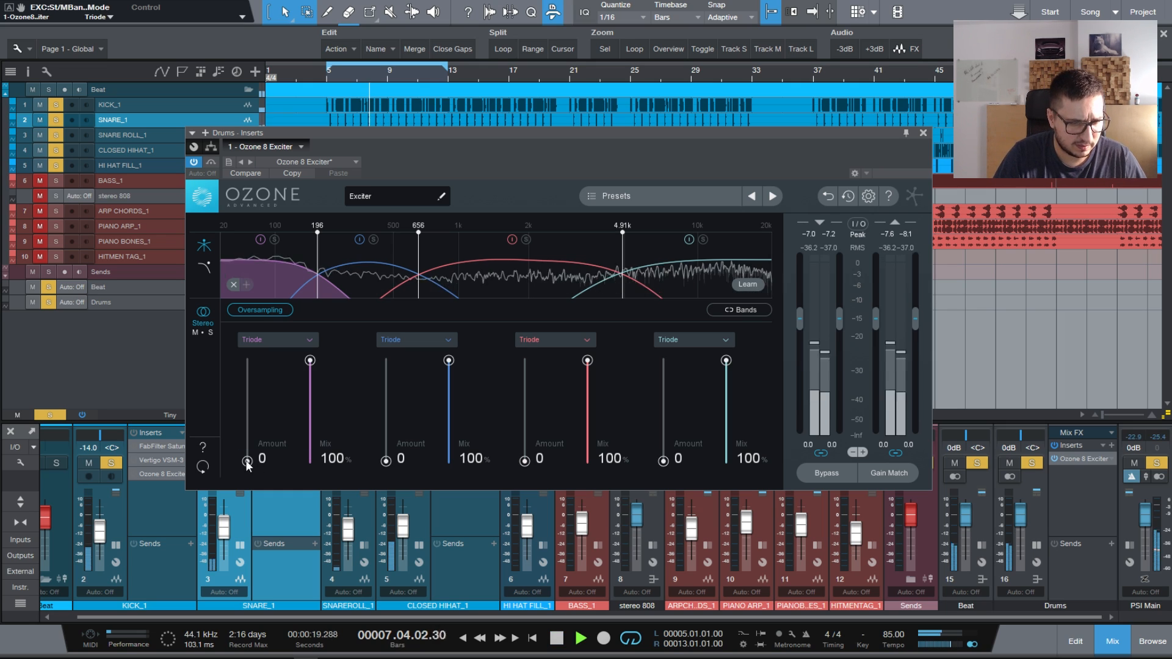
pyautogui.moveTo(247, 461); pyautogui.dragTo(247, 431)
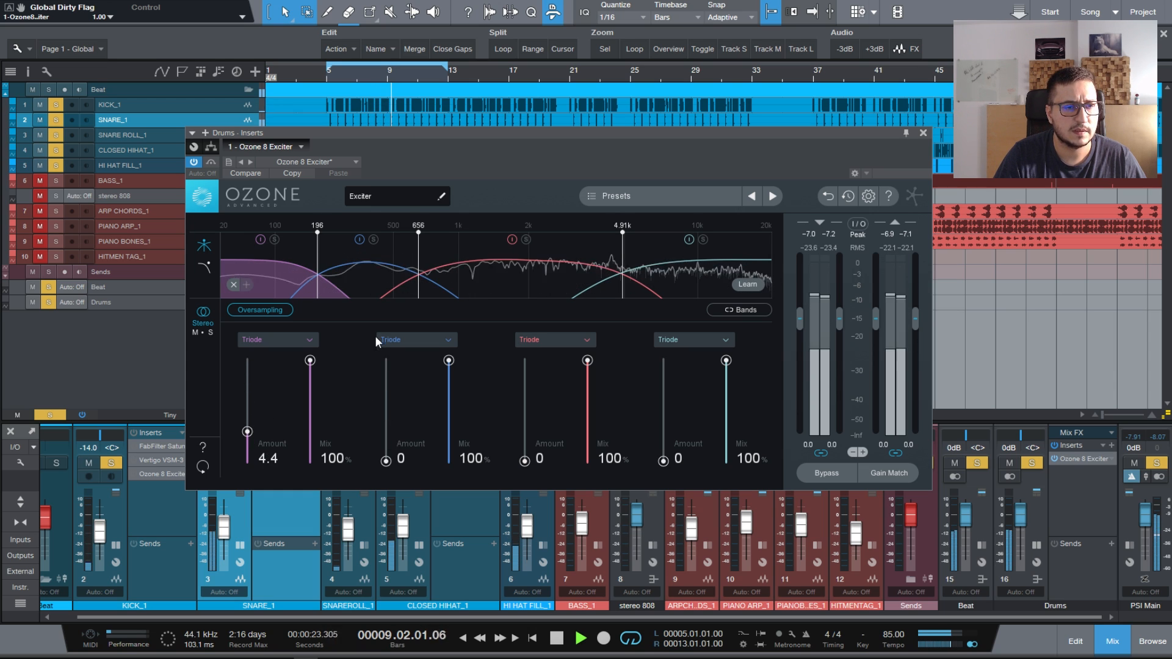
# Step: Set the Exciter's low-mid band to Tape with Amount 5.7, and the third band's Amount to 5.1
pyautogui.moveTo(386, 461); pyautogui.dragTo(390, 423)
pyautogui.click(408, 339)
pyautogui.click(407, 394)
pyautogui.click(407, 339)
pyautogui.click(405, 383)
pyautogui.moveTo(524, 461); pyautogui.dragTo(524, 427)
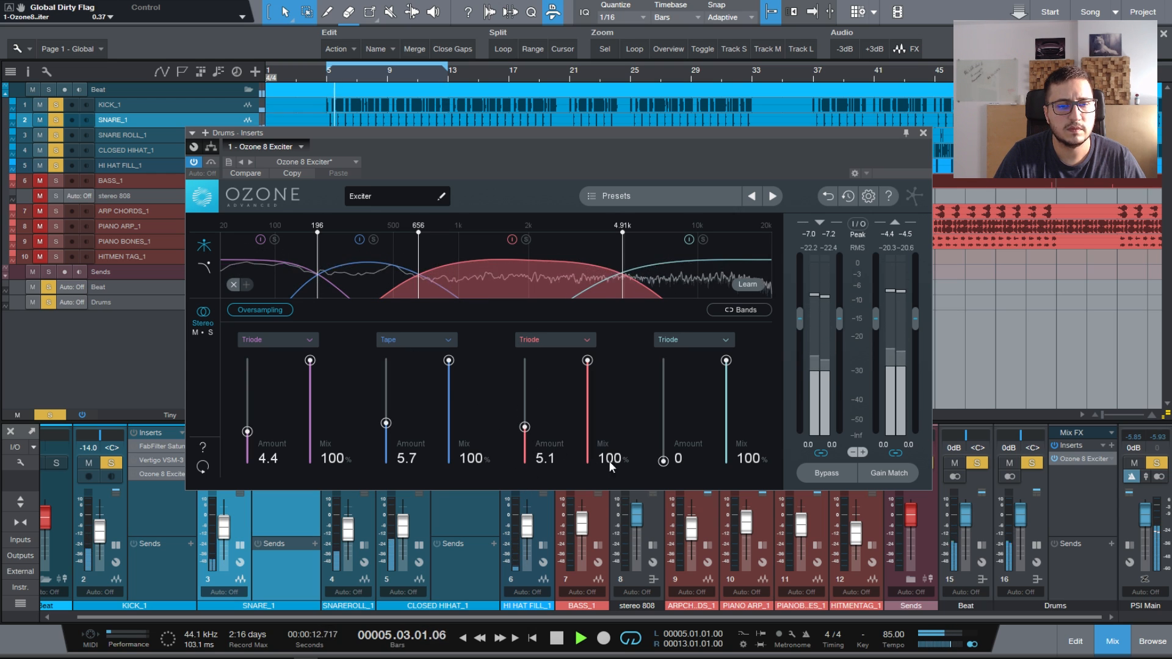
# Step: Push the high band's Amount to 15 and audition the Analog, Tube and Warm saturation modes
pyautogui.moveTo(662, 461); pyautogui.dragTo(661, 333)
pyautogui.click(692, 342)
pyautogui.click(686, 357)
pyautogui.click(690, 341)
pyautogui.click(693, 402)
pyautogui.click(692, 340)
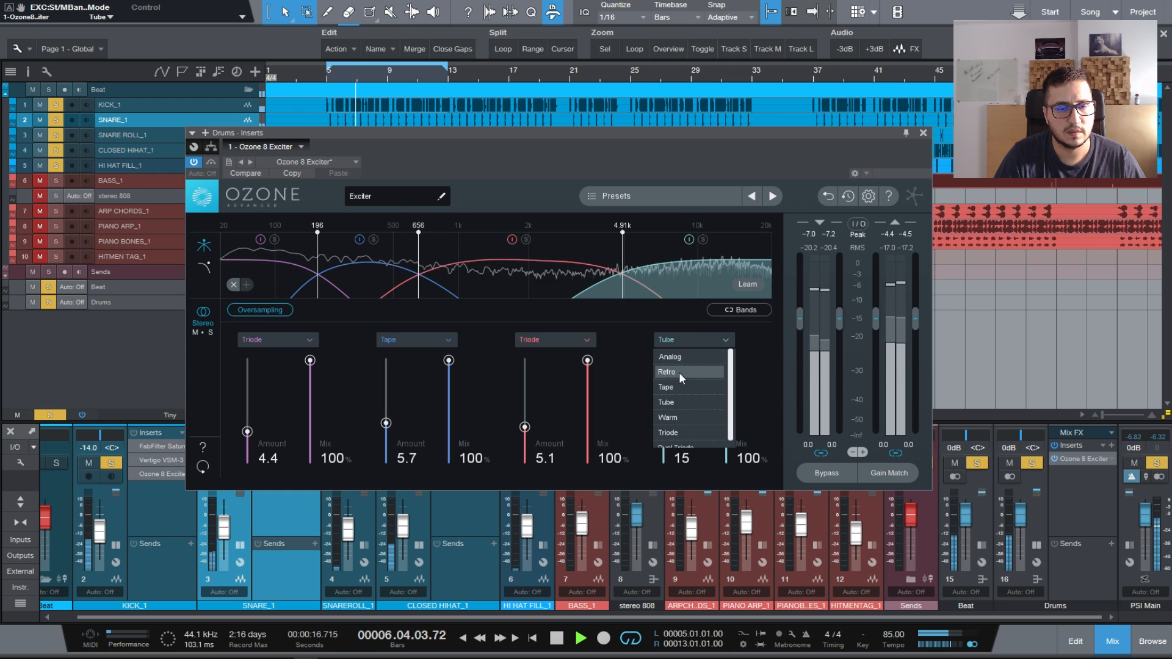
pyautogui.click(676, 417)
# Step: Set the Exciter's high band to Dual Triode with an Amount of 7.3
pyautogui.click(684, 345)
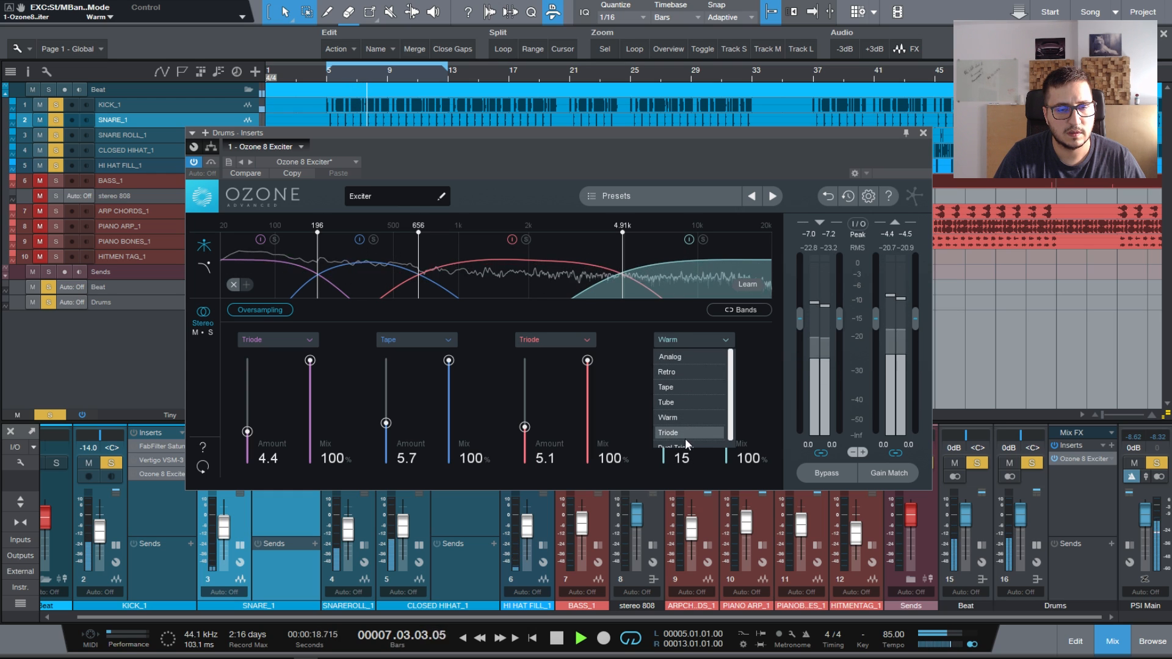
pyautogui.click(668, 368)
pyautogui.moveTo(663, 418); pyautogui.dragTo(658, 415)
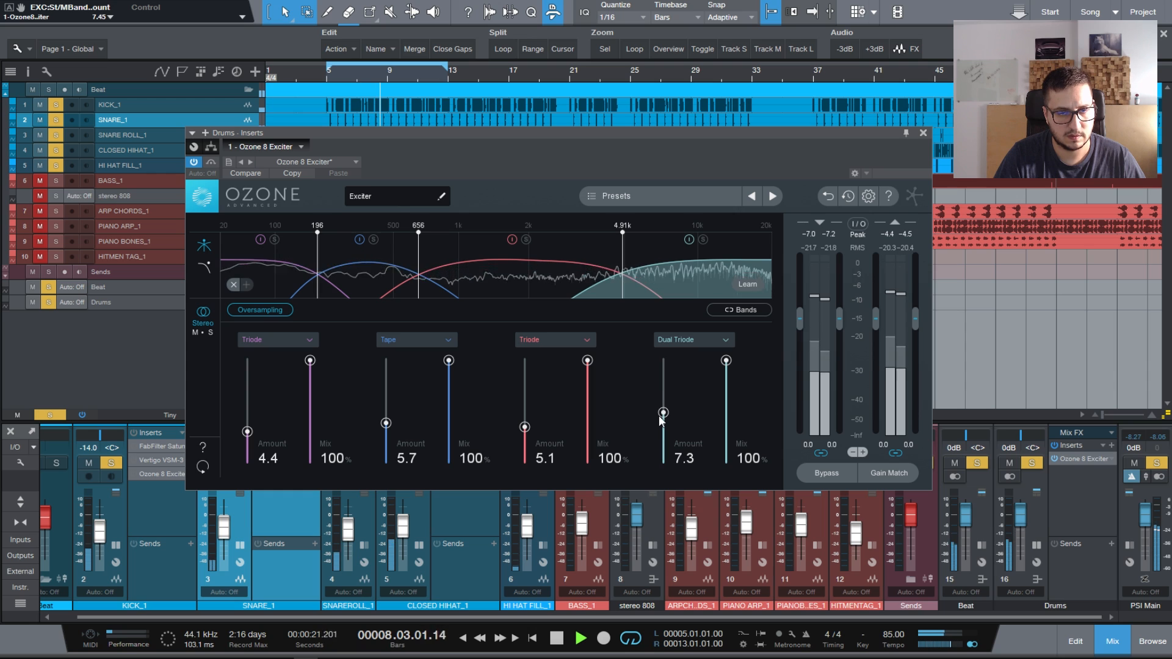
# Step: Compare the drums with the Exciter bypassed and active, and stop playback
pyautogui.click(214, 162)
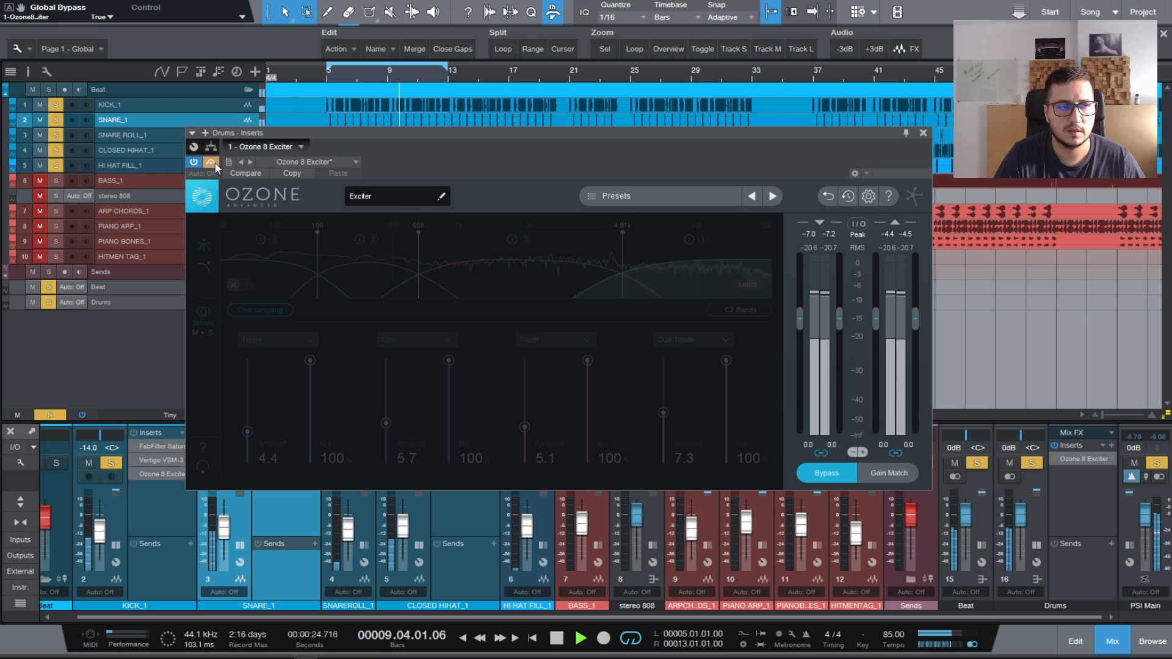
pyautogui.click(213, 162)
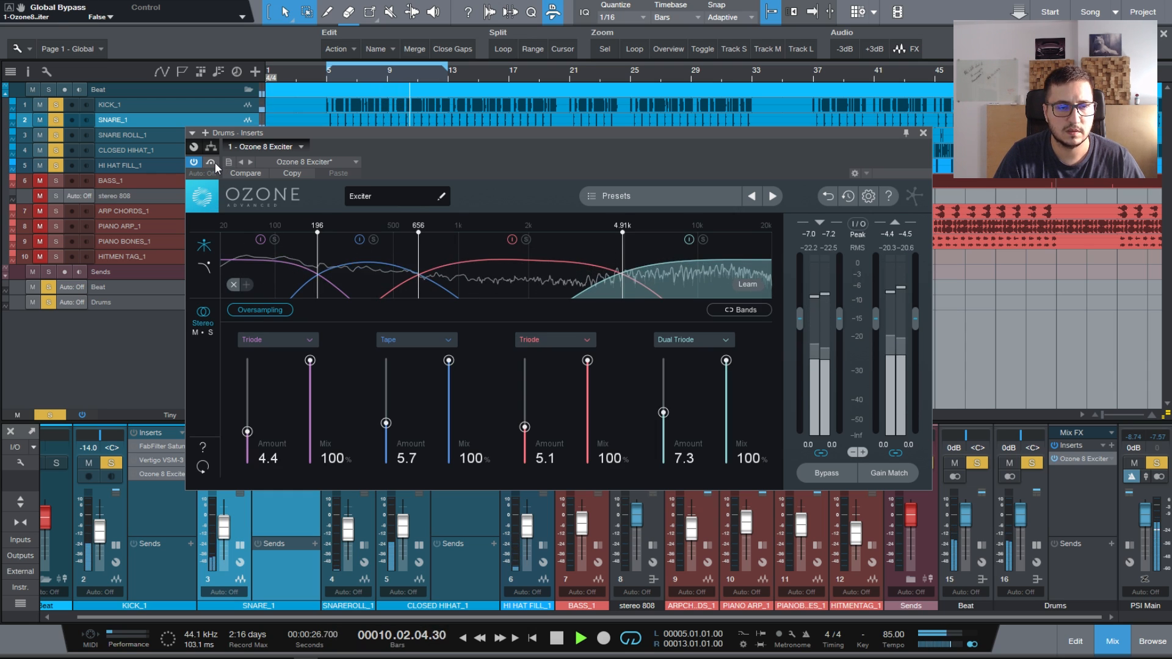
pyautogui.press('space')
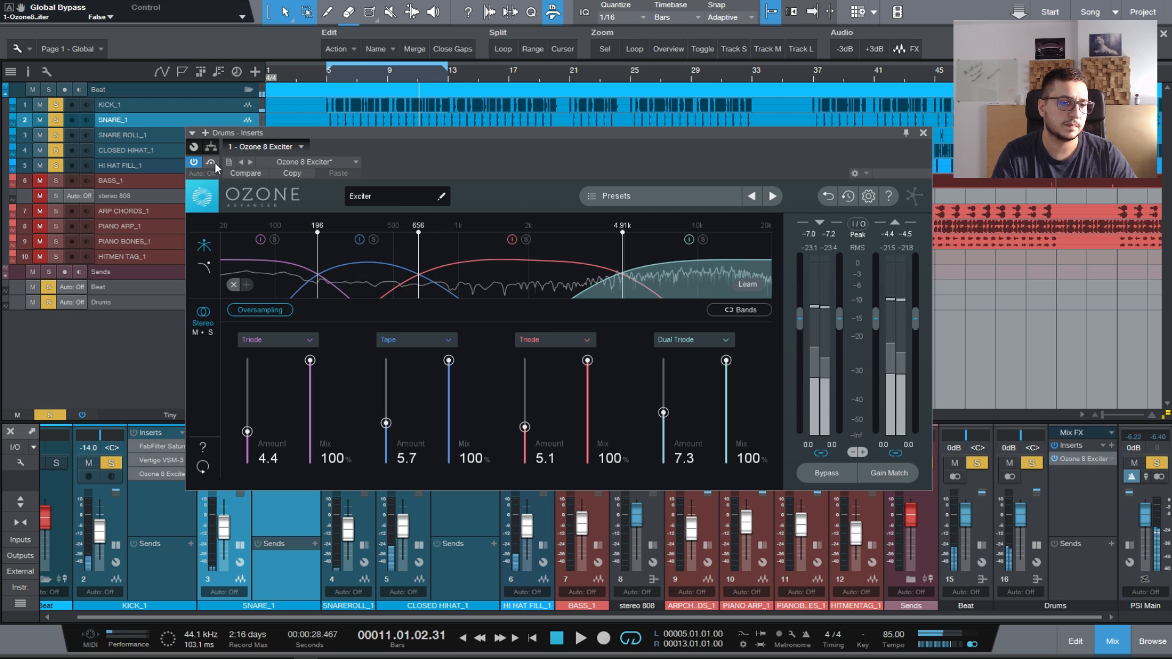